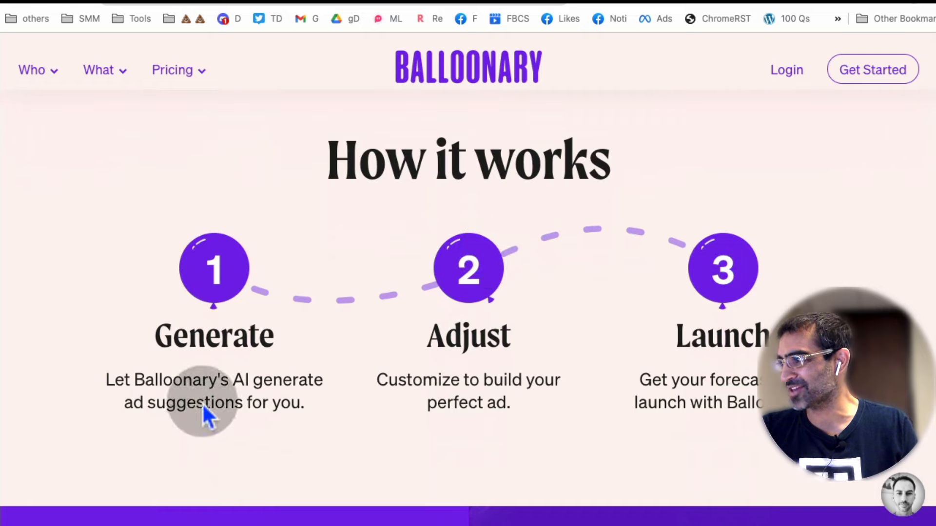
Look through the Balloonary homepage, from the How it works steps to the supported ad platforms and the support section
left_click(277, 408)
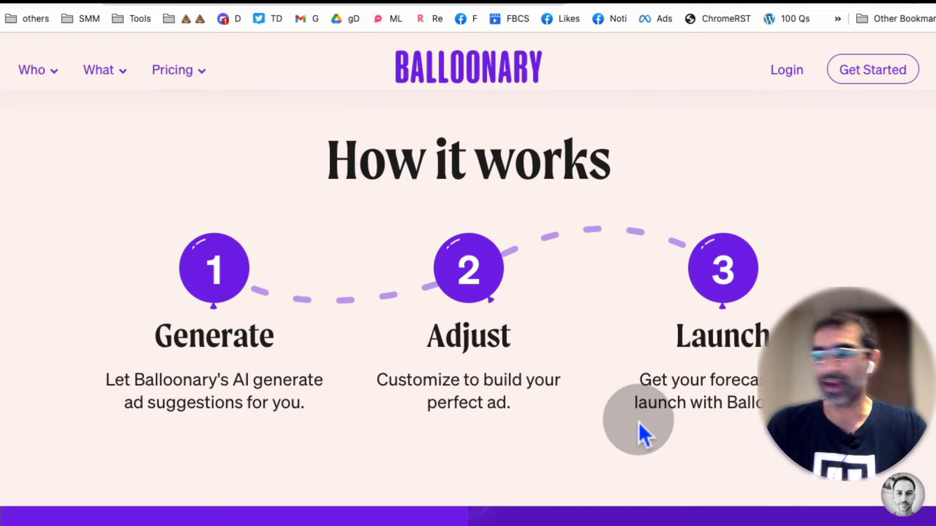
scroll(638, 421, "down", 8)
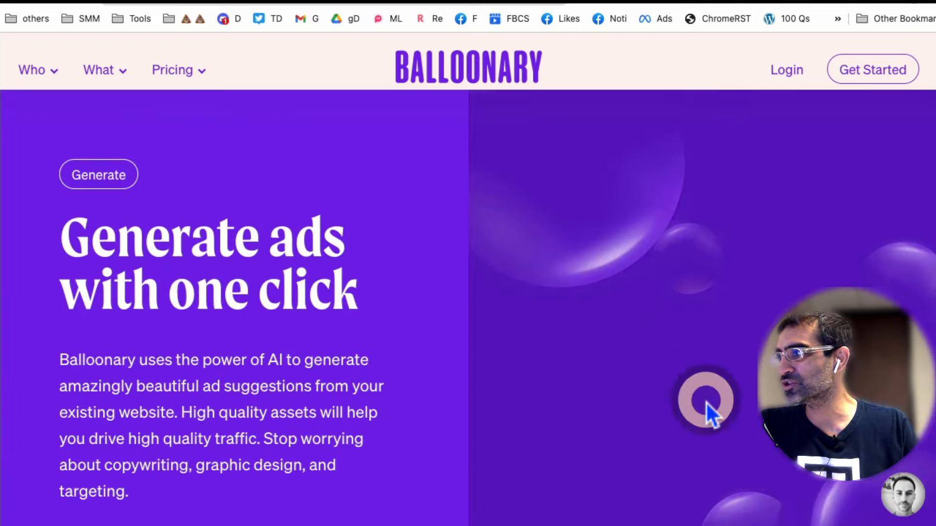
scroll(707, 404, "down", 10)
scroll(709, 406, "down", 1)
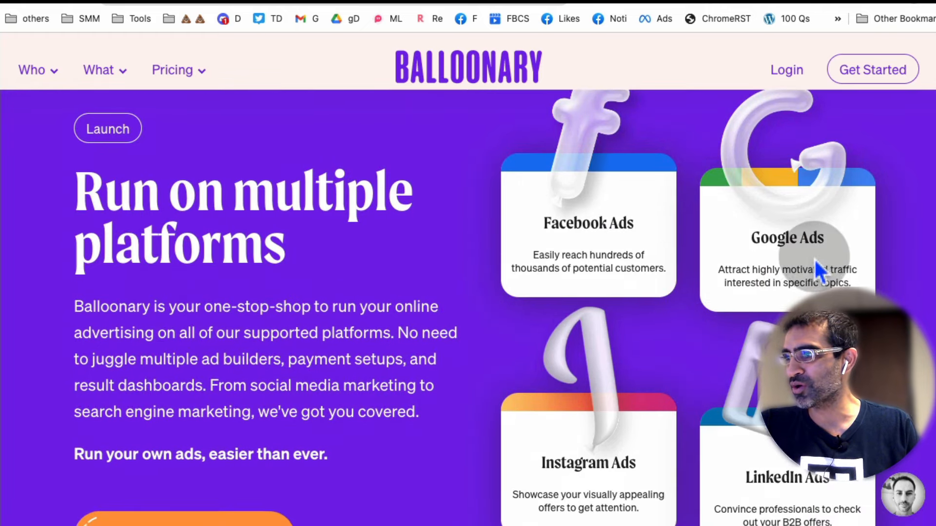
scroll(813, 257, "down", 2)
scroll(697, 394, "down", 20)
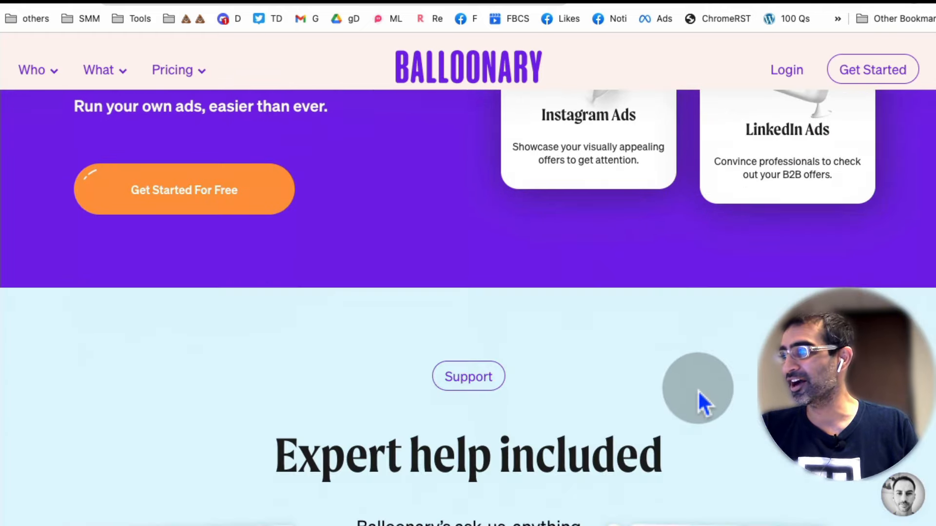
scroll(702, 397, "down", 10)
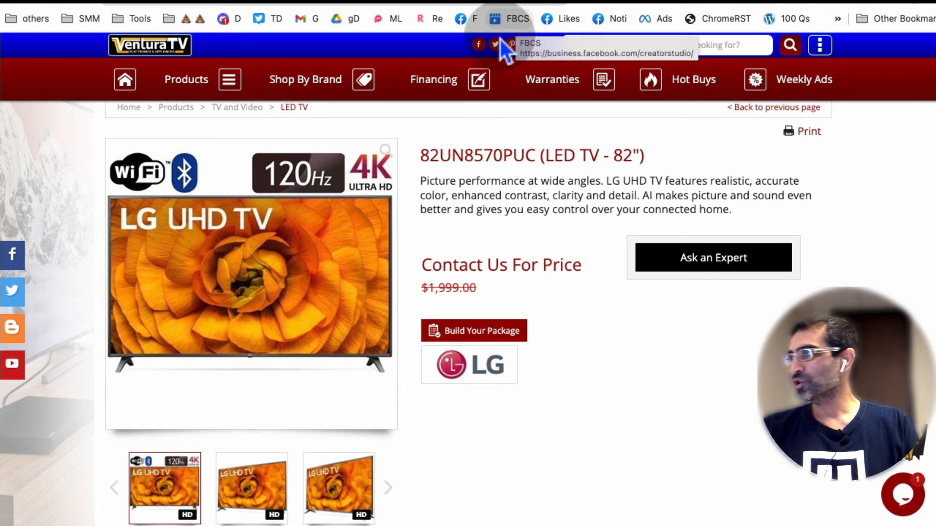
Review the Ventura TV product page for the 82UN8570PUC LED TV and copy its web address
scroll(567, 294, "down", 4)
scroll(566, 291, "up", 5)
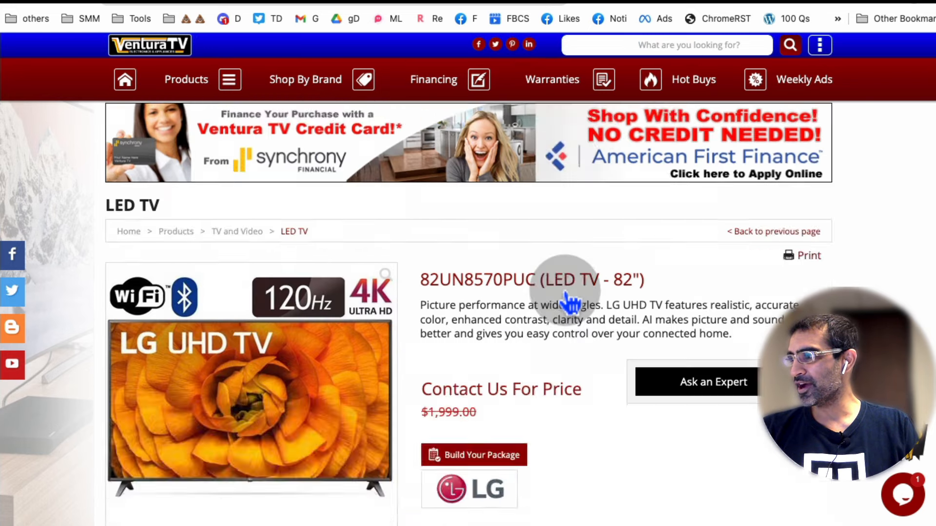
scroll(566, 293, "down", 4)
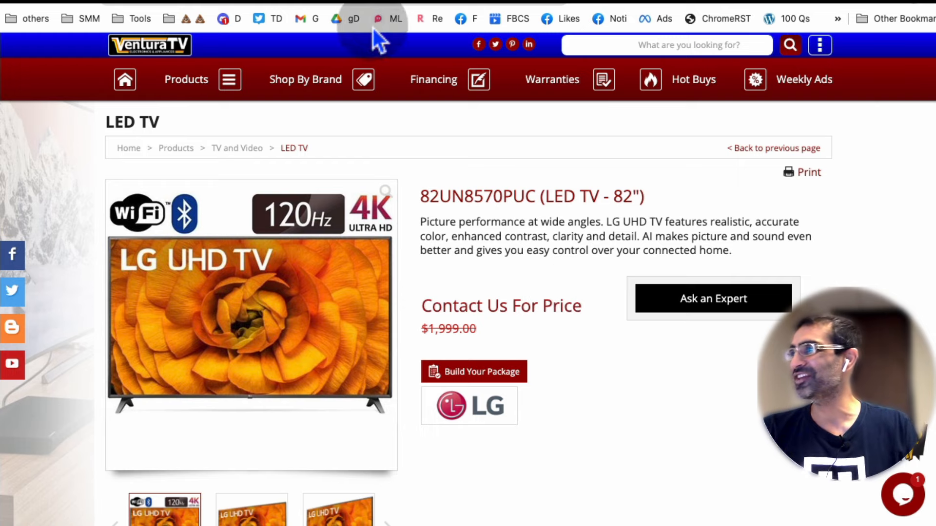
left_click(384, 2)
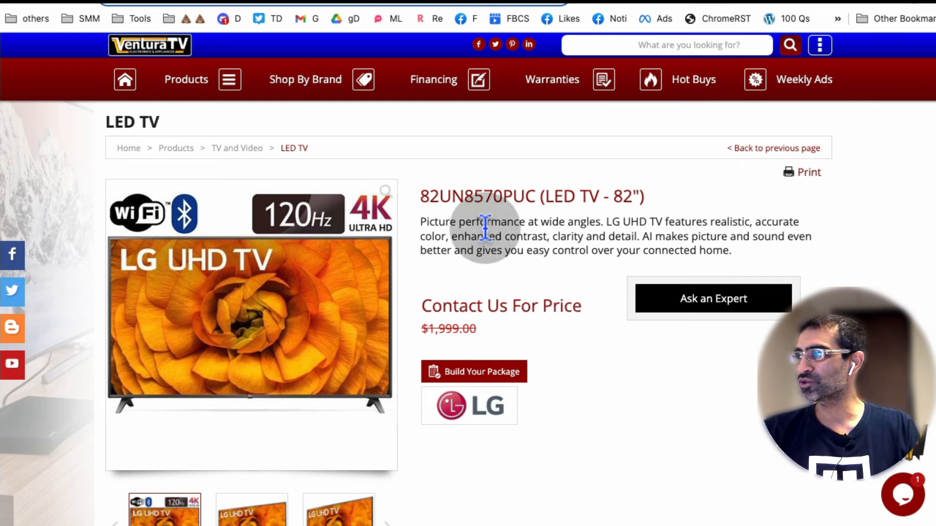
scroll(485, 228, "up", 5)
mouse_move(371, 183)
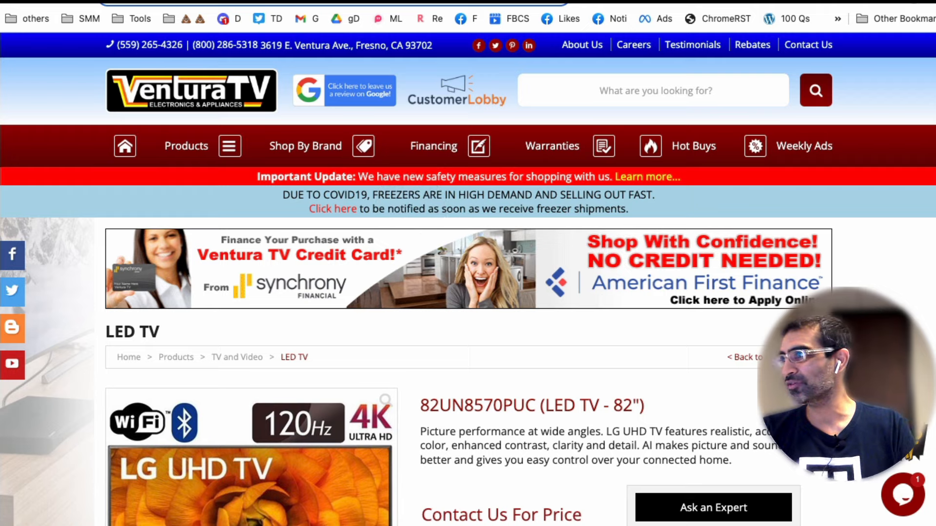
key("ctrl+Tab")
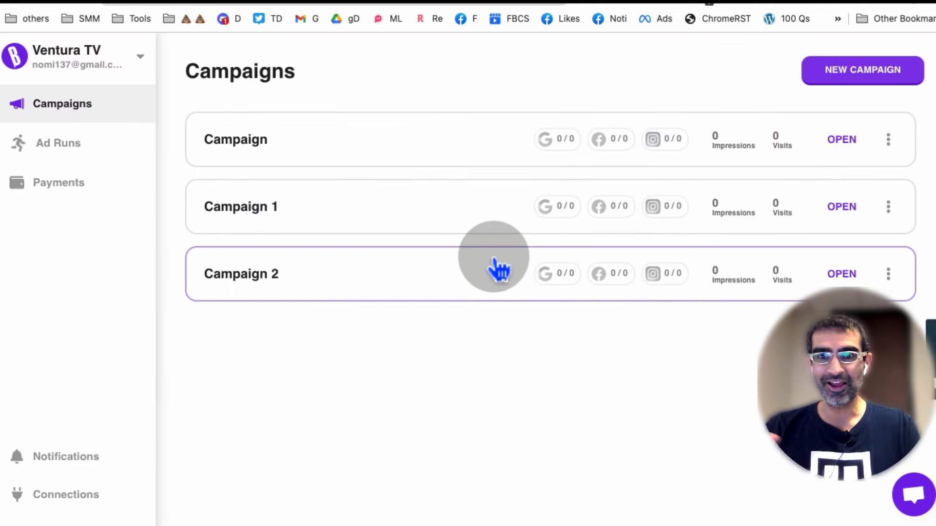
left_click(829, 82)
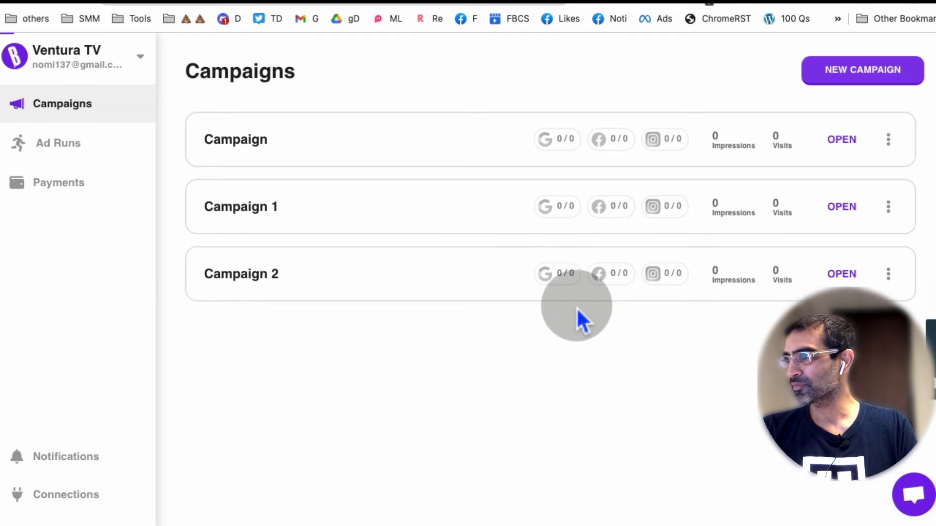
type("https://www.venturatv.com/en/product/623545-lg-82un8570puc")
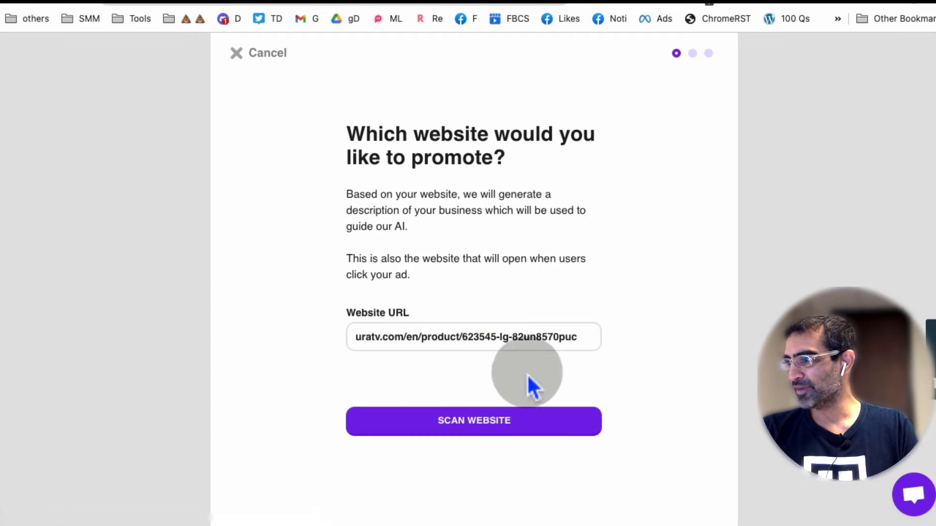
left_click(480, 433)
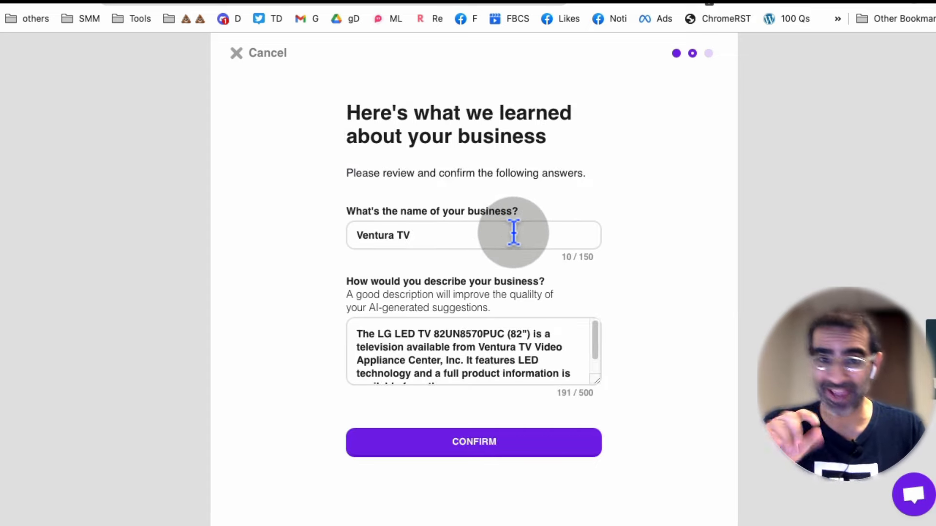
Review and confirm the scanned business name and description, then choose Instagram as the ad platform and continue
left_click_drag(514, 232, 323, 234)
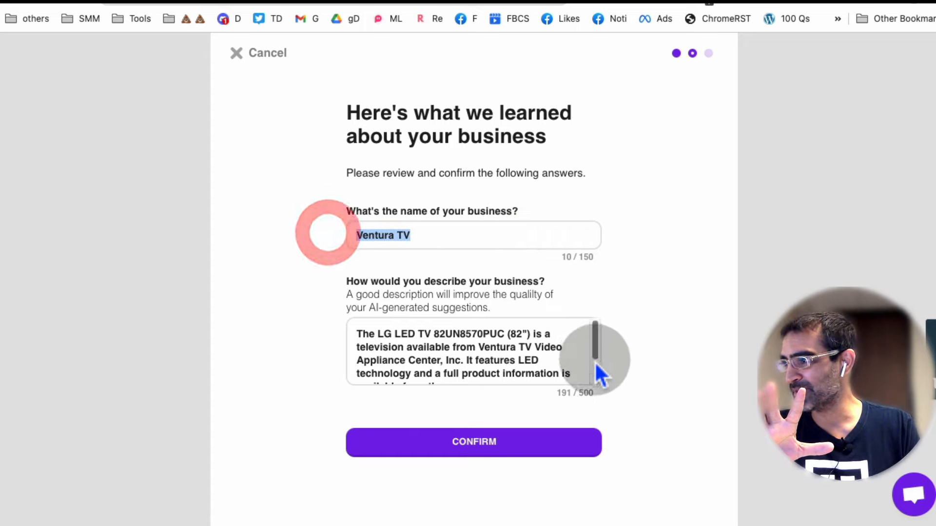
left_click_drag(598, 388, 597, 407)
left_click(524, 375)
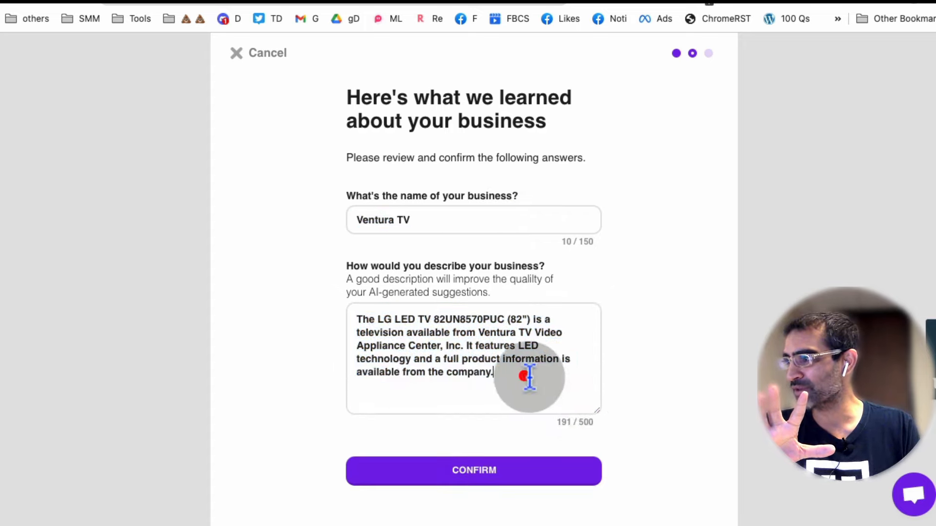
left_click_drag(504, 373, 344, 316)
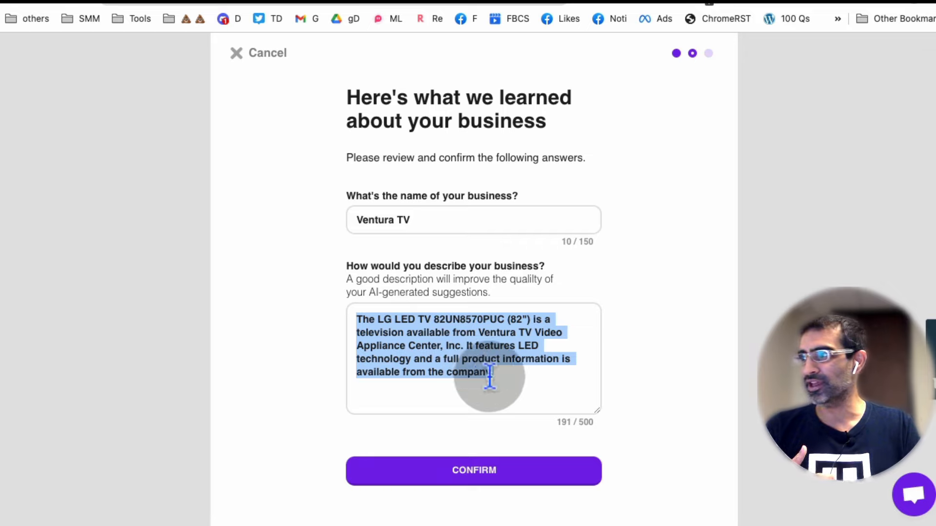
left_click(484, 480)
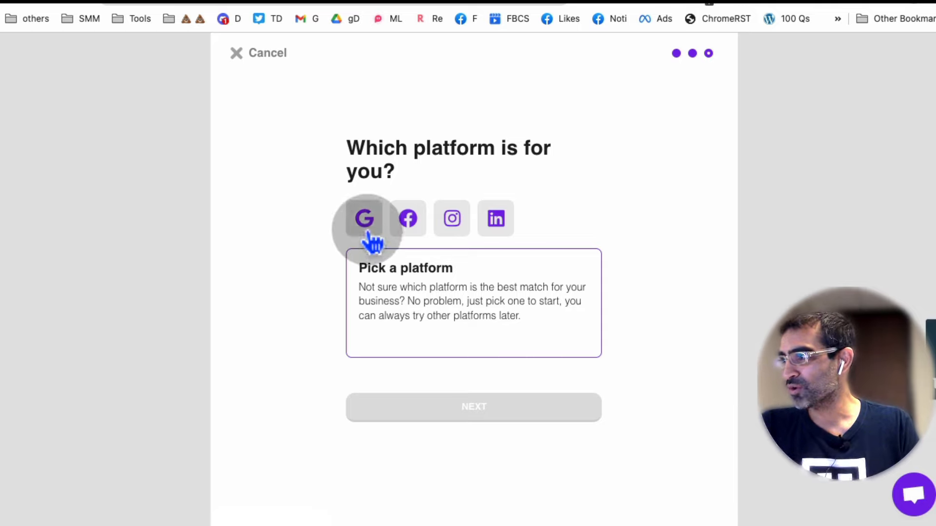
left_click(451, 234)
left_click(520, 414)
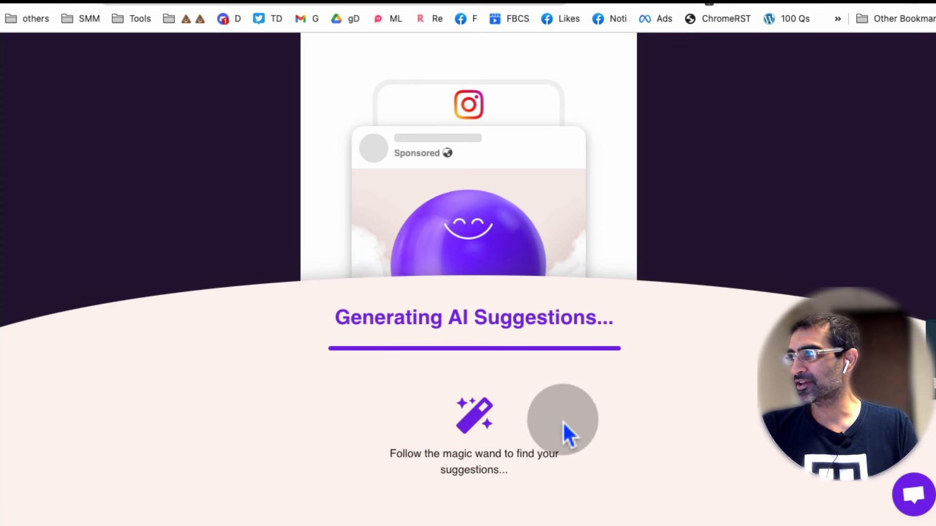
Go back to the Ventura TV product page and look over its content
left_click(519, 19)
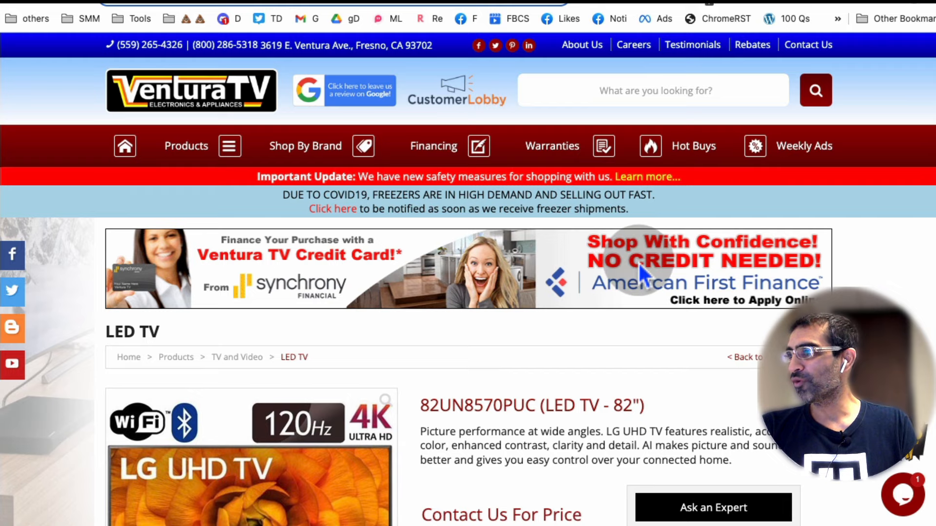
scroll(729, 353, "down", 10)
scroll(727, 348, "down", 10)
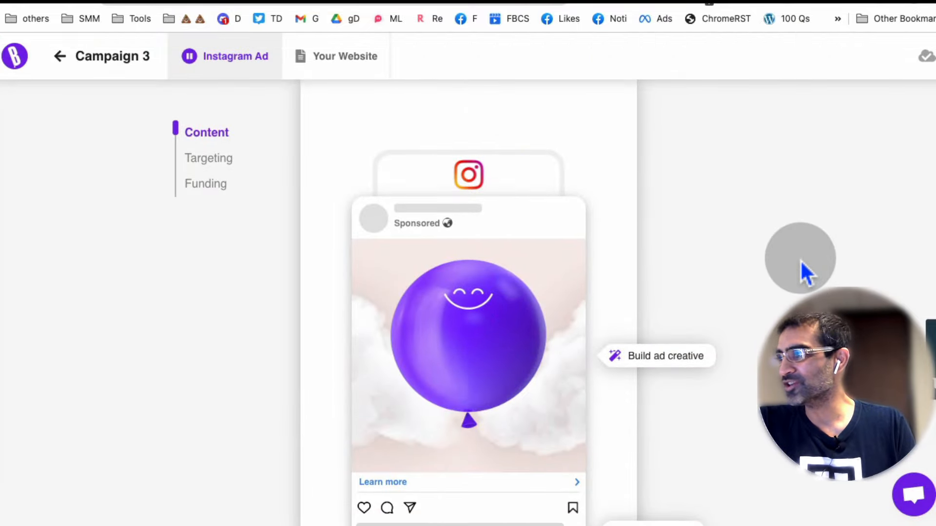
Set the Instagram ad's message to the AI suggestion "The LG LED TV 82UN8570PUC (82") is the perfect television for you!"
scroll(800, 259, "down", 2)
scroll(794, 265, "down", 2)
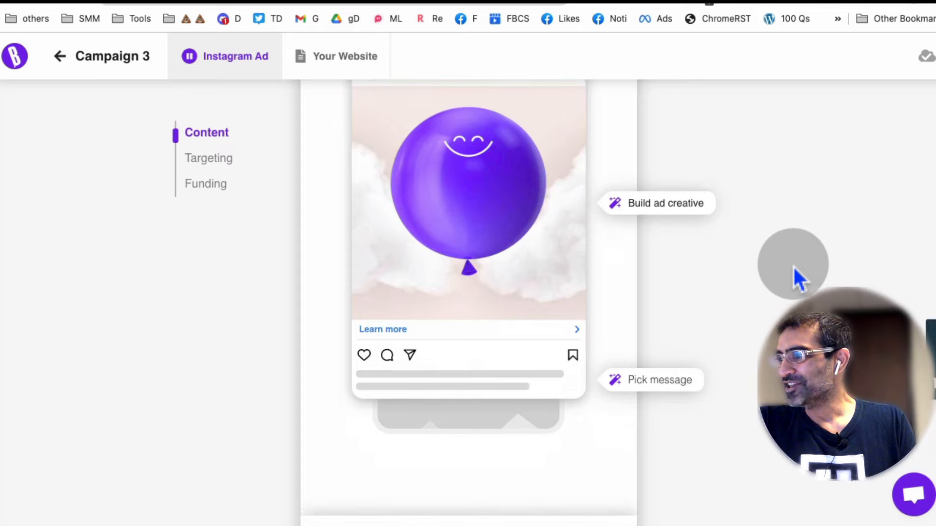
scroll(456, 189, "up", 1)
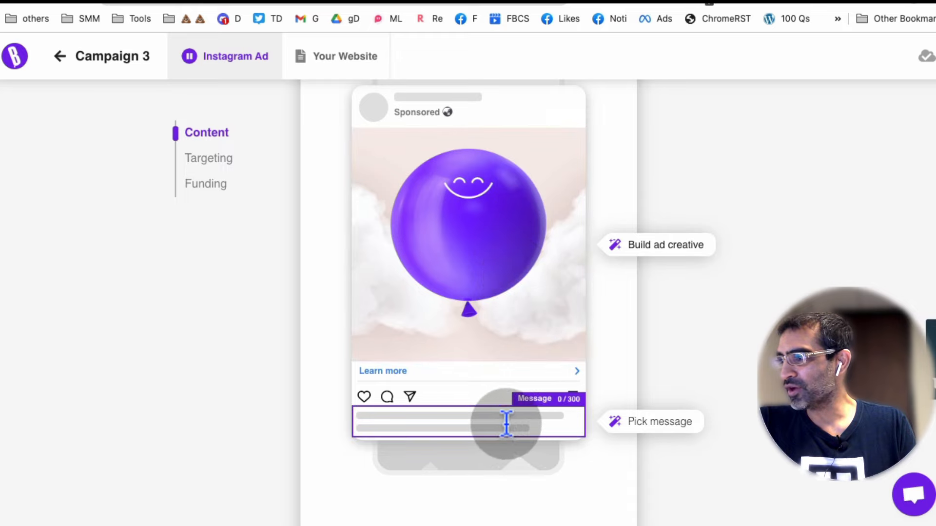
left_click(644, 423)
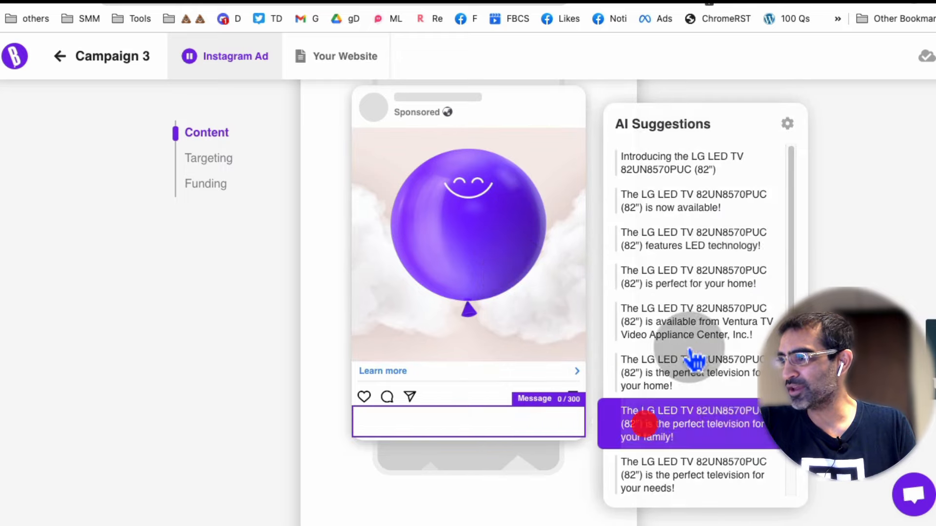
left_click_drag(789, 231, 786, 245)
left_click_drag(673, 124, 622, 124)
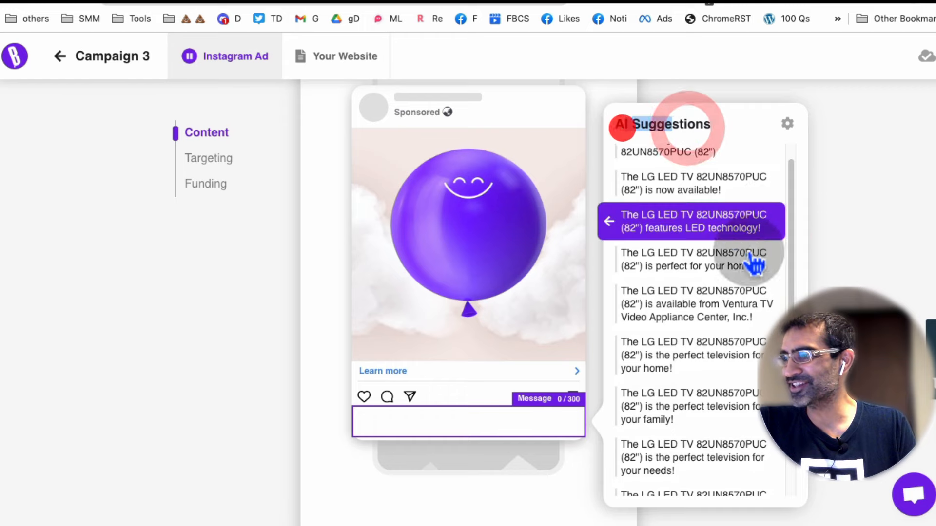
left_click_drag(790, 316, 787, 396)
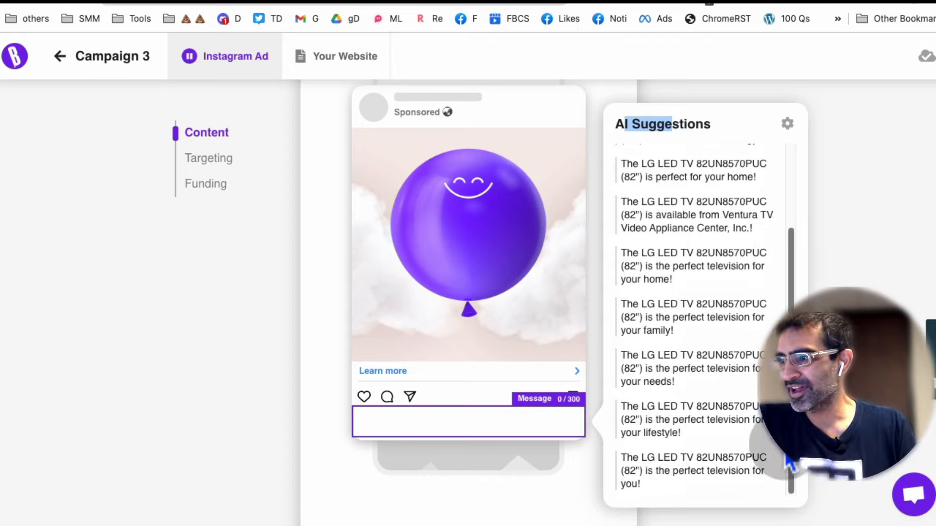
left_click(741, 469)
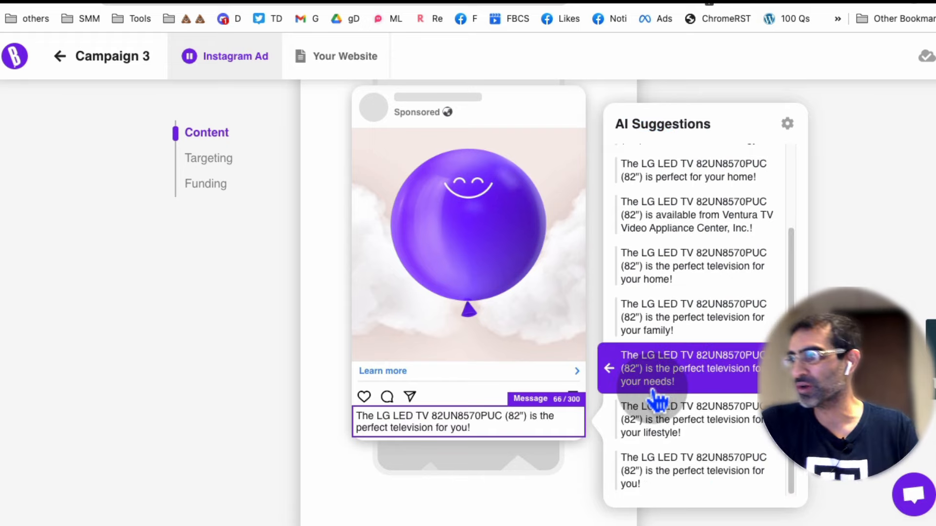
scroll(729, 317, "up", 3)
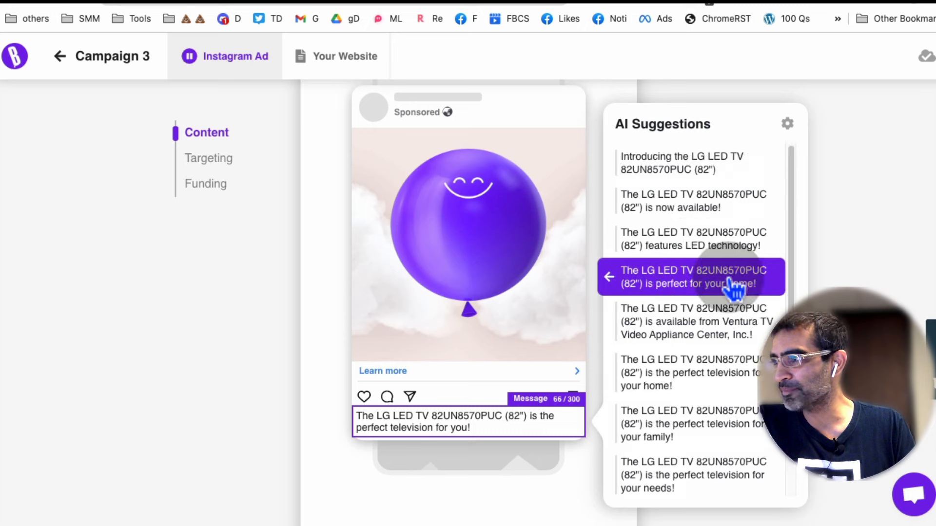
scroll(733, 292, "down", 3)
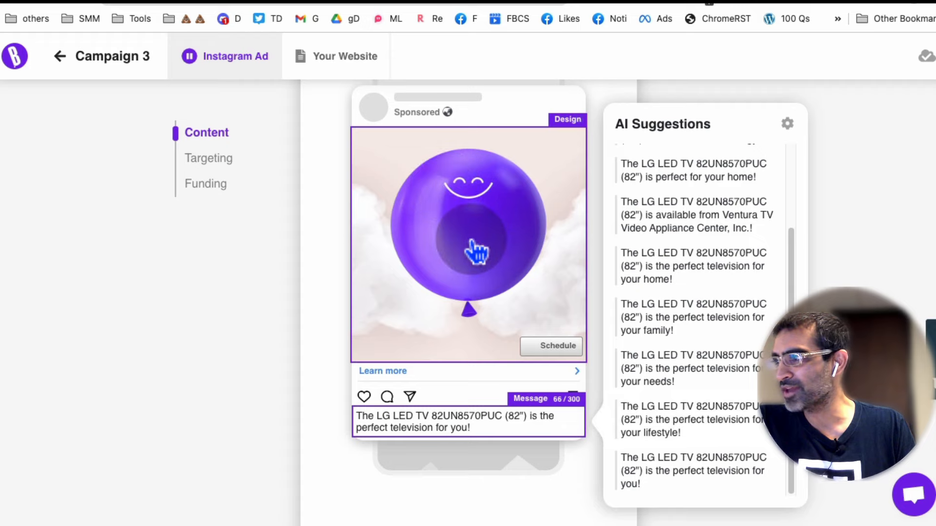
left_click(503, 407)
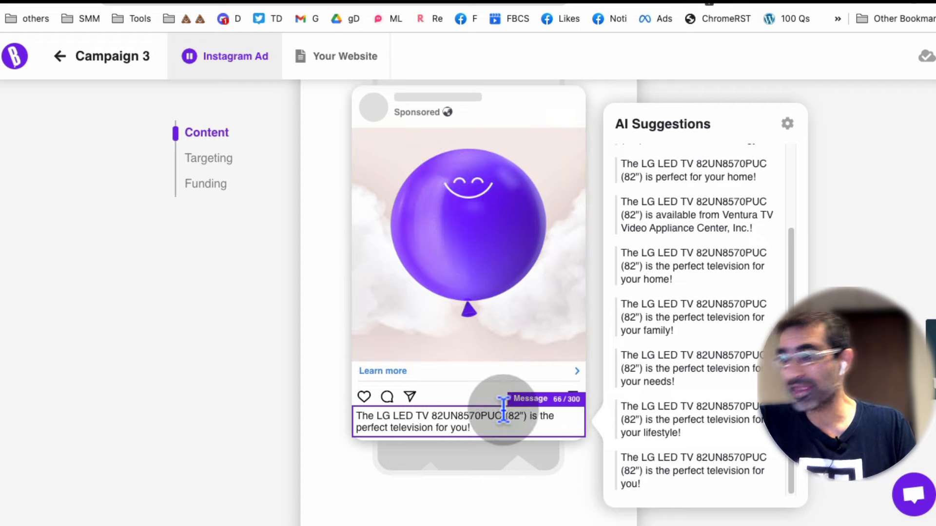
Open the ad's design wizard and choose the AI-suggested photo of a living room with a cartoon fox on a large screen
left_click(480, 225)
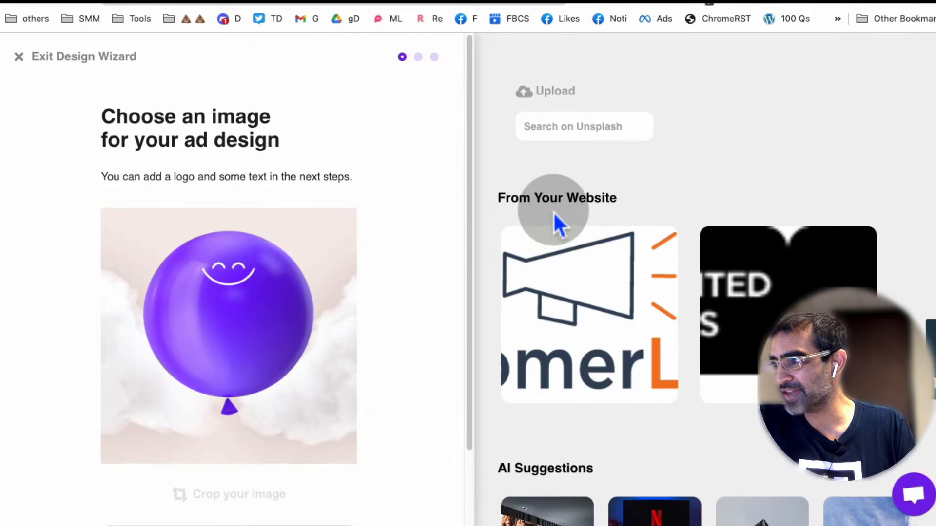
scroll(683, 198, "down", 6)
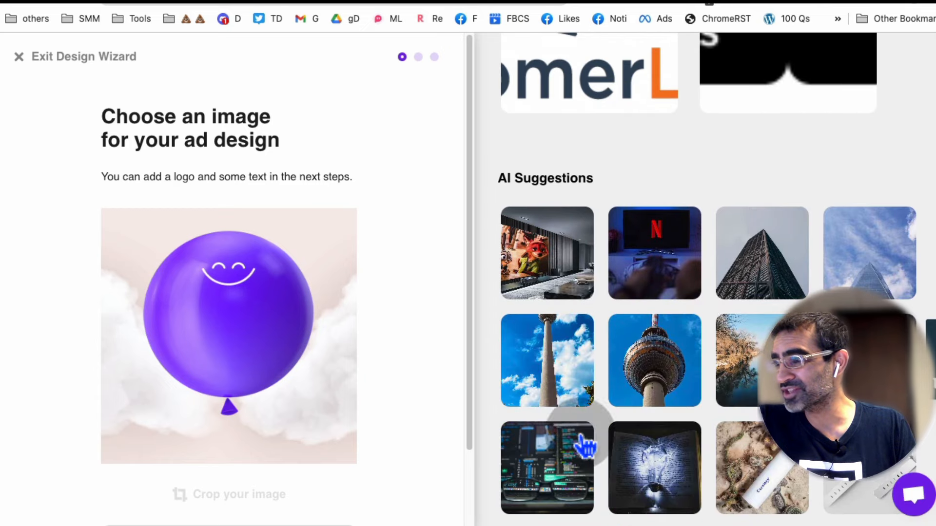
scroll(835, 268, "down", 1)
scroll(829, 264, "down", 3)
scroll(829, 264, "up", 5)
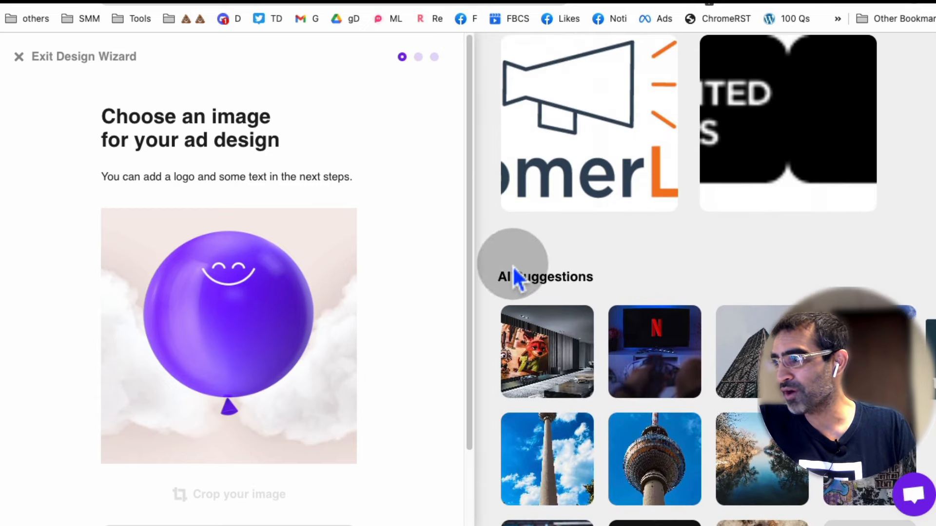
scroll(750, 284, "down", 3)
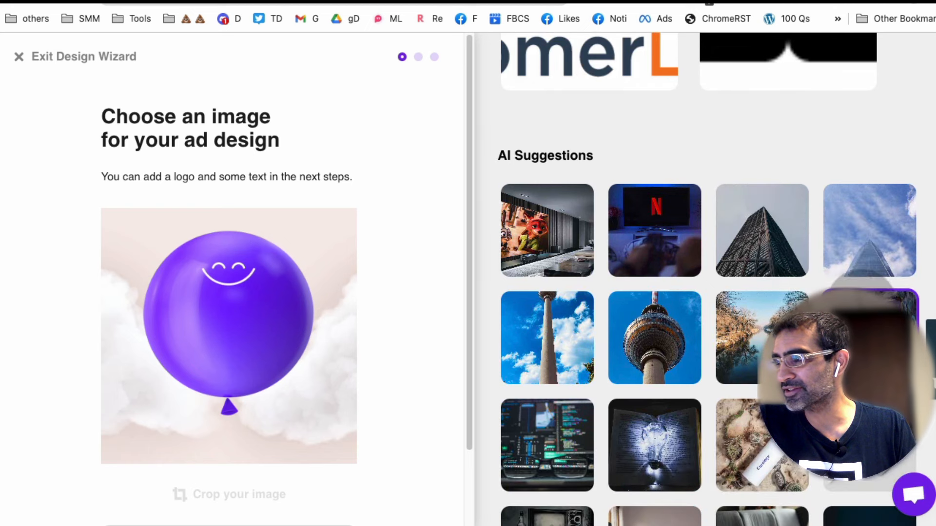
scroll(853, 302, "down", 1)
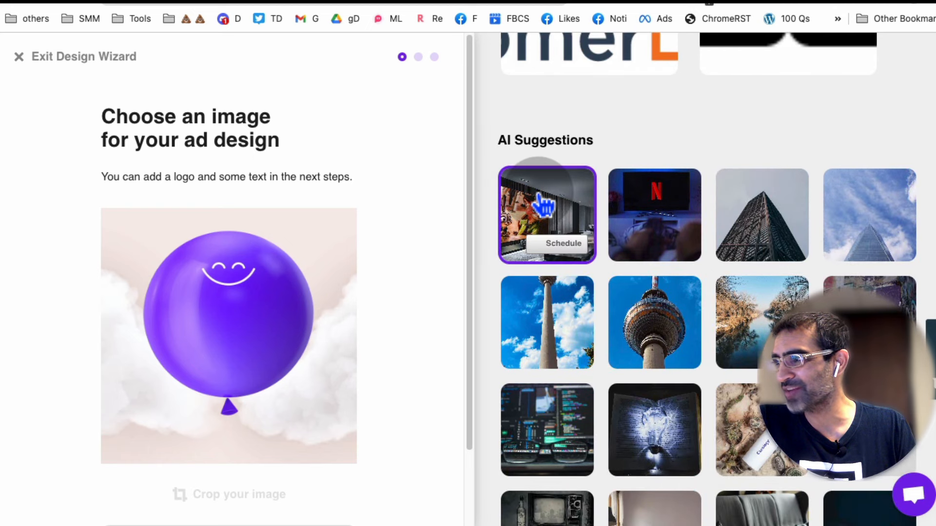
left_click(544, 205)
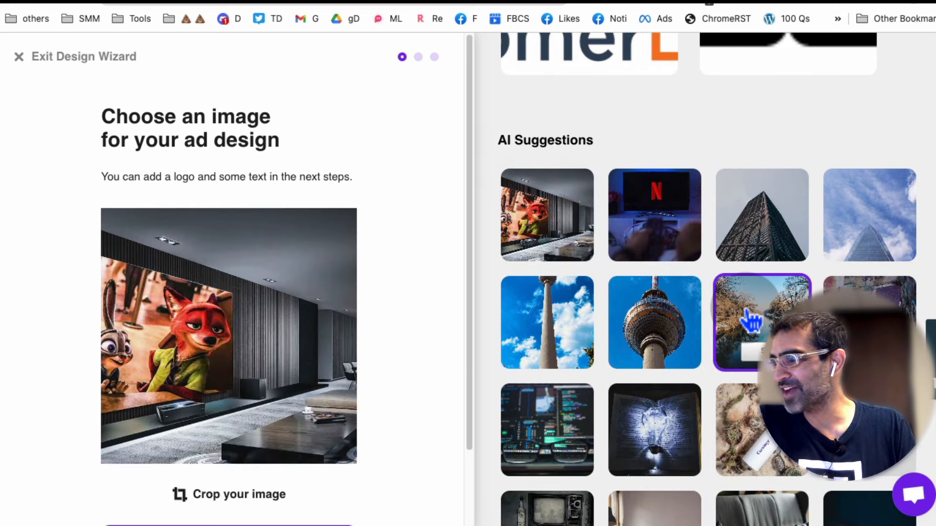
Reposition the living room photo's crop so the rabbit and fox on the screen are both in frame, and continue to the layouts
scroll(745, 313, "down", 1)
scroll(376, 370, "down", 3)
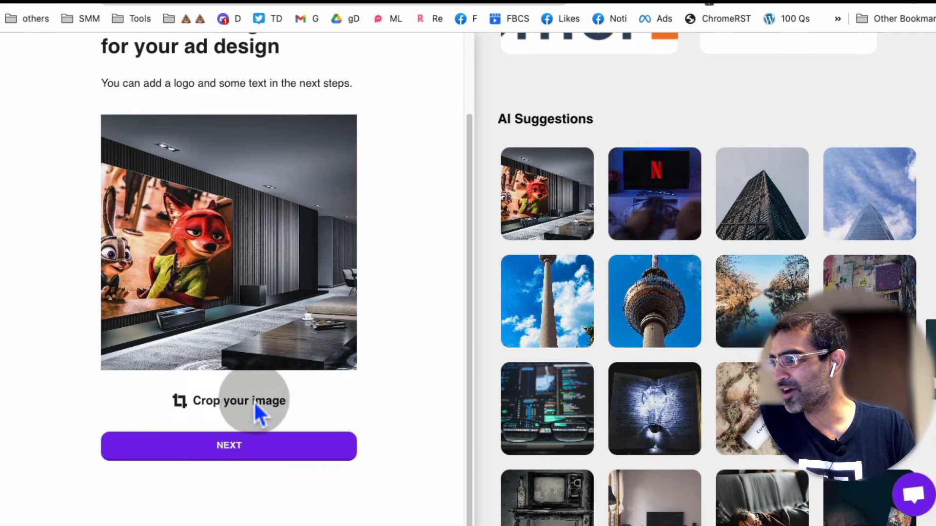
left_click(234, 407)
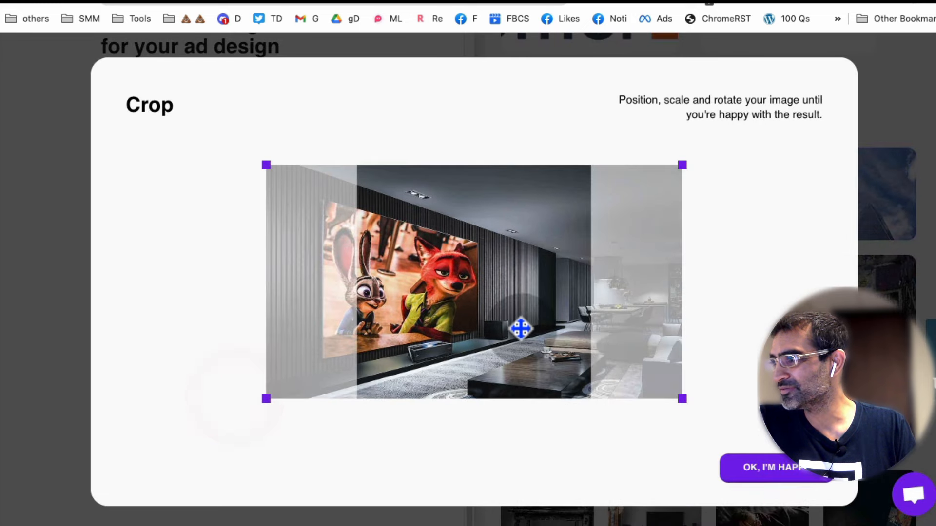
left_click_drag(531, 326, 552, 323)
left_click(751, 478)
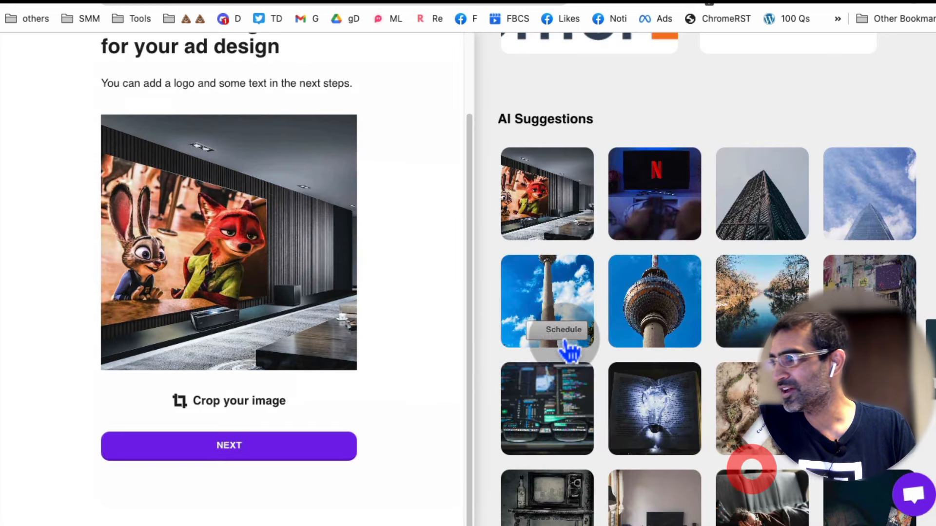
left_click(236, 464)
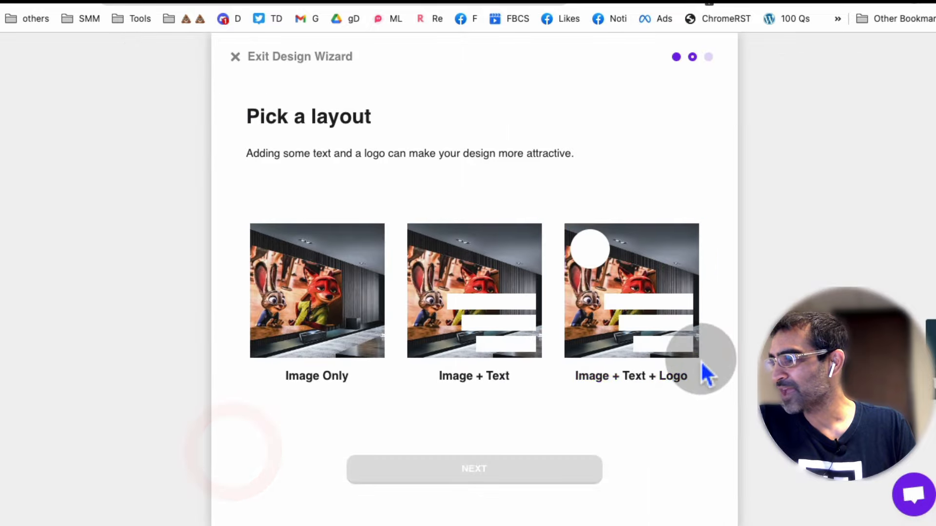
Choose the Image + Text layout for the ad design and continue to the text step
left_click(527, 315)
left_click(297, 342)
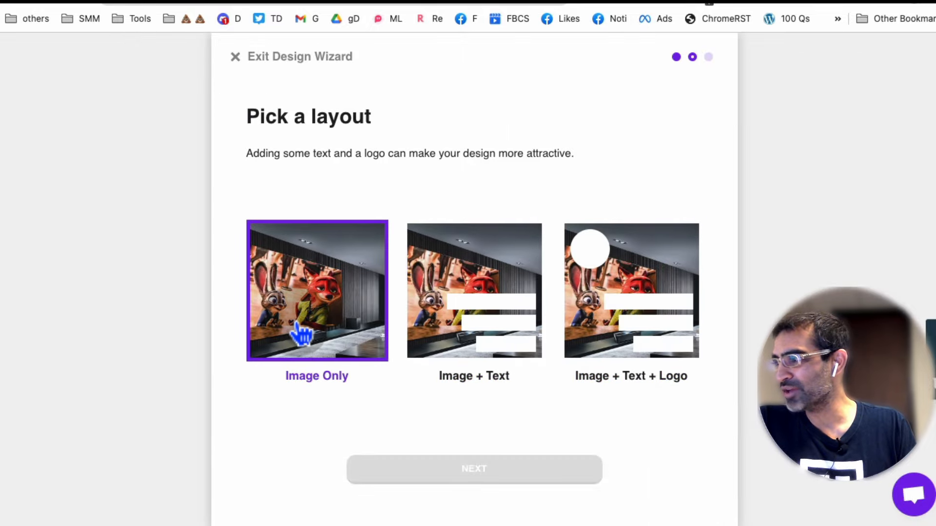
left_click(466, 307)
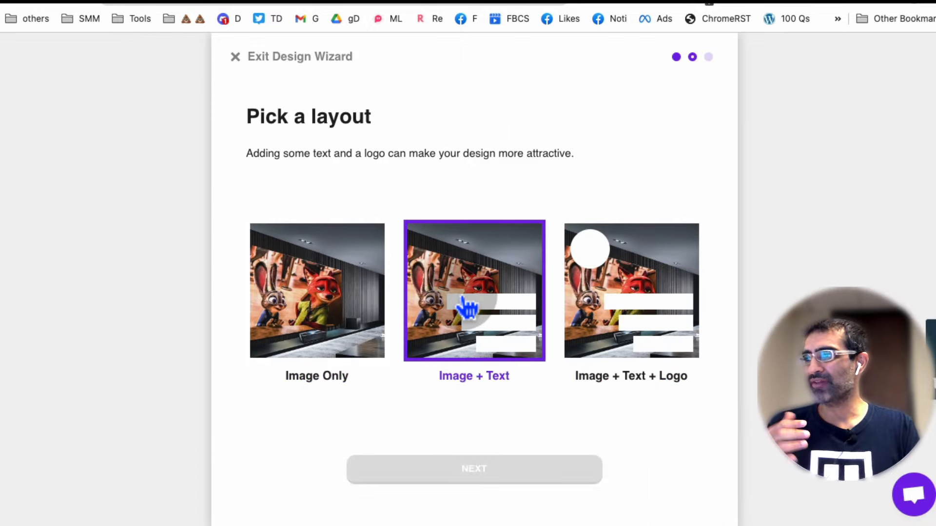
left_click(675, 309)
left_click(689, 293)
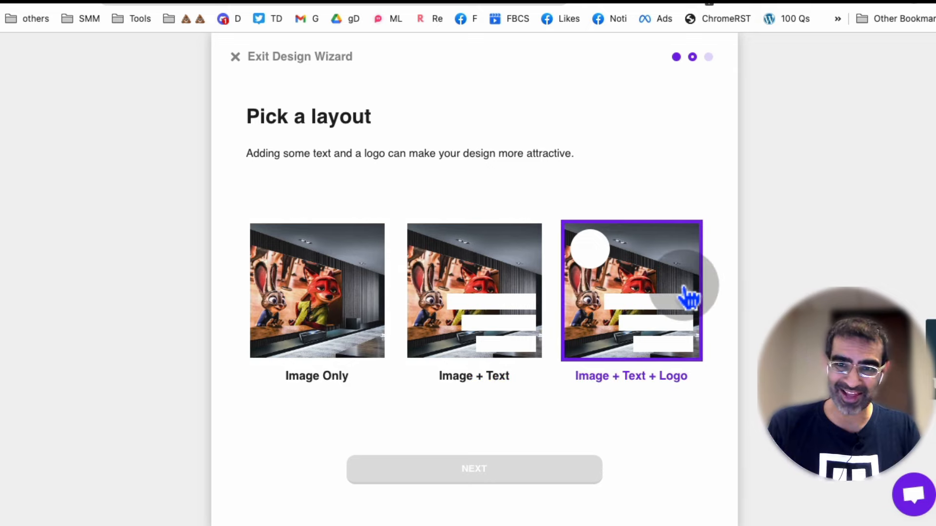
left_click(660, 341)
left_click(478, 307)
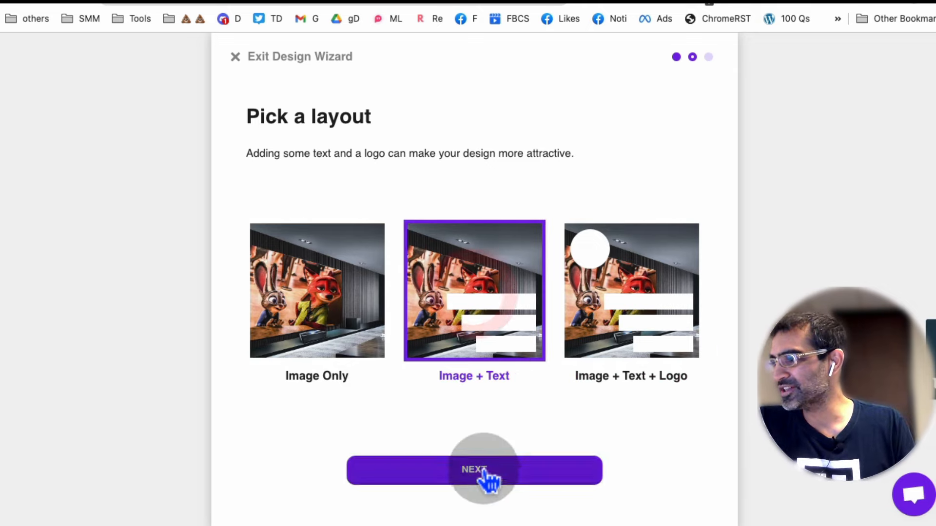
left_click(481, 469)
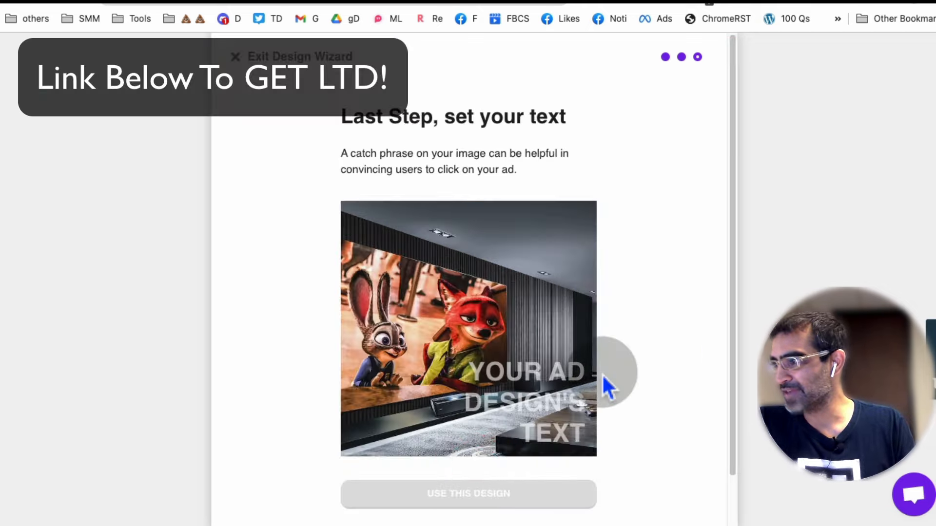
Set the design text to the AI suggestion "The perfect television for your home.", use the design and return to the ad
left_click(539, 403)
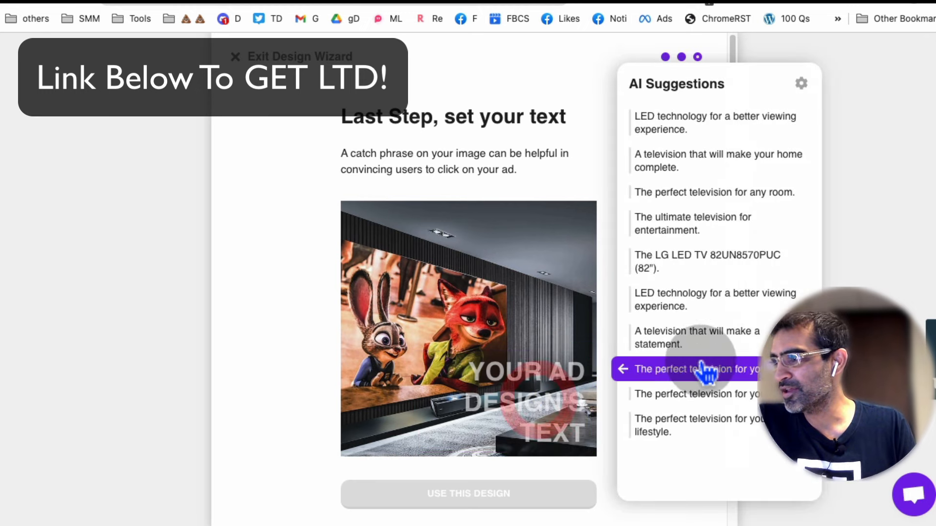
left_click(721, 380)
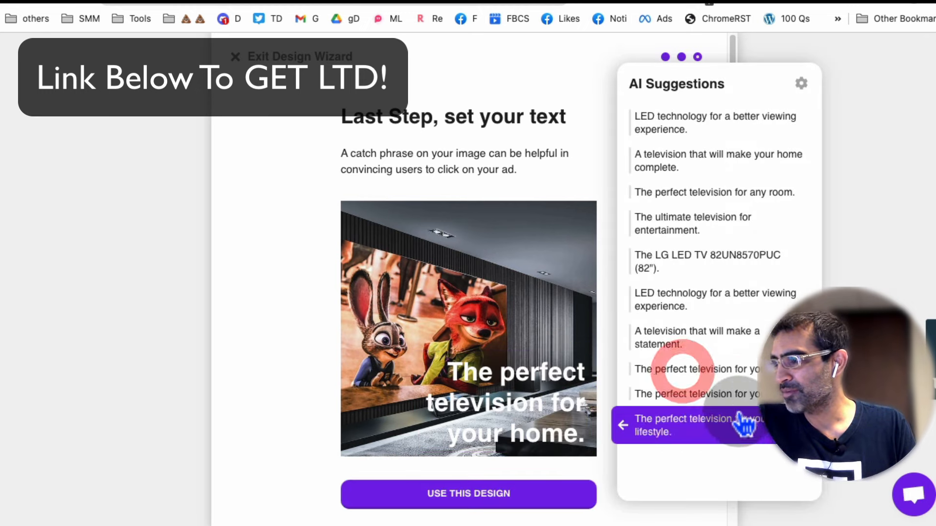
left_click(682, 513)
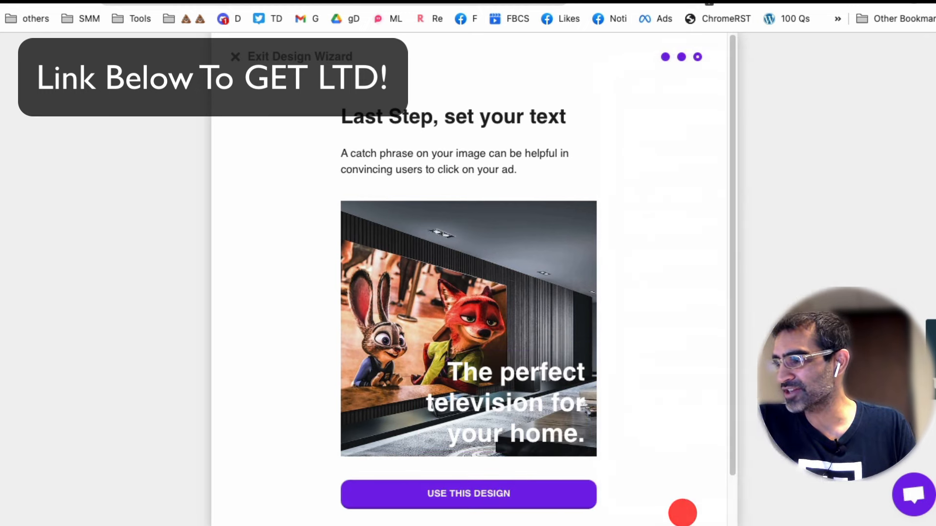
left_click(775, 295)
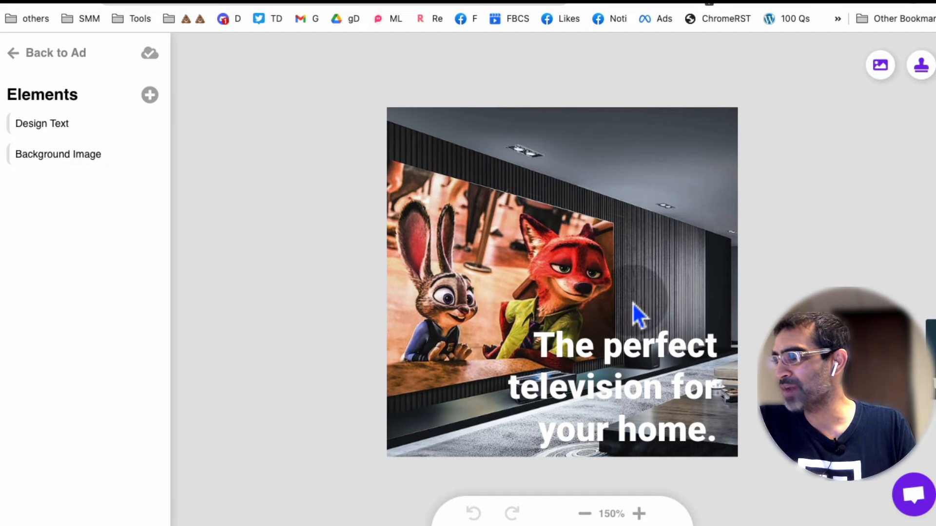
left_click(14, 53)
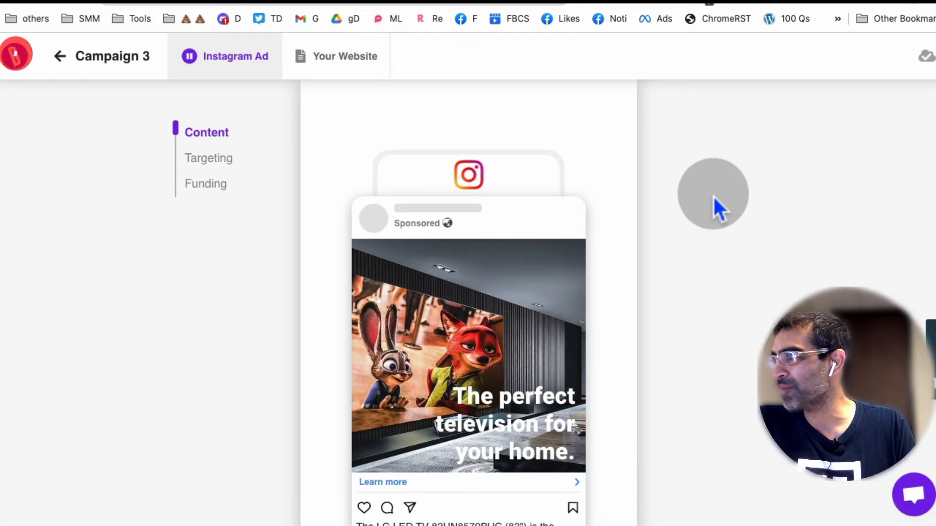
Add United States as a target location for the Instagram ad
scroll(786, 309, "down", 2)
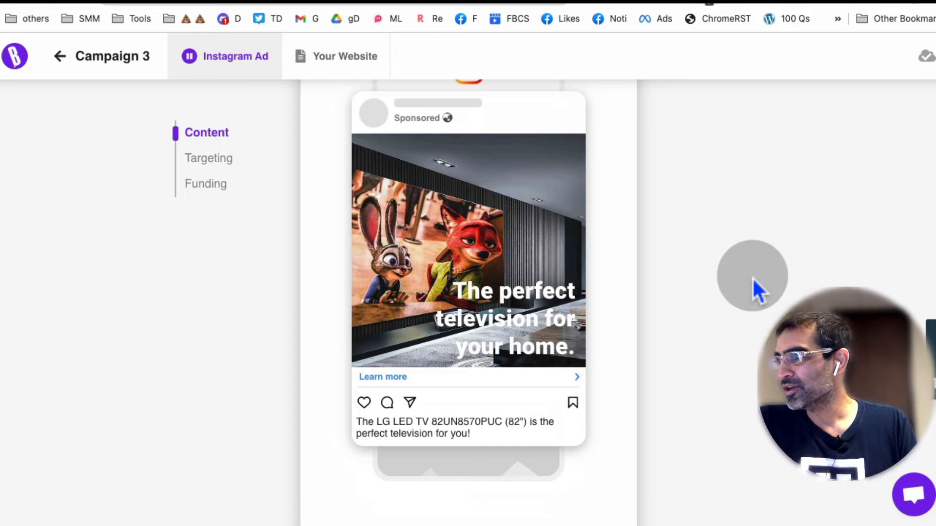
scroll(754, 288, "down", 7)
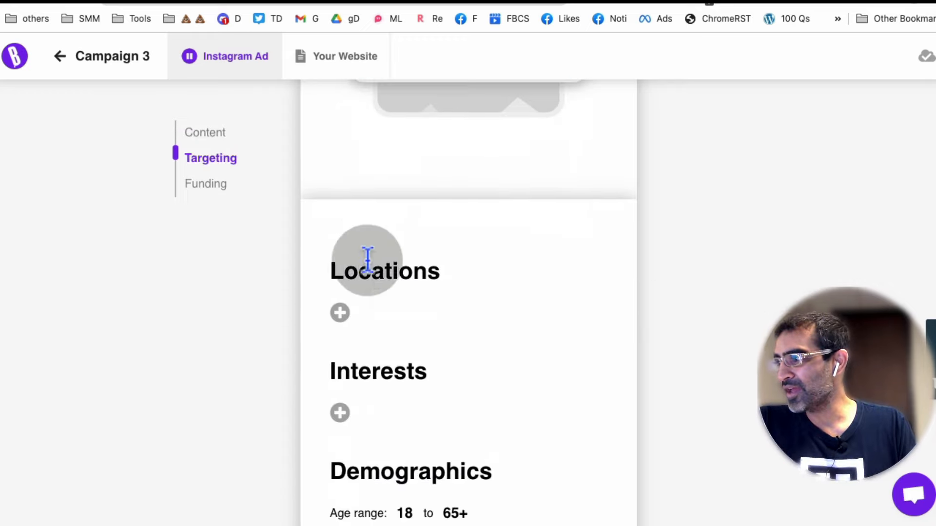
left_click(340, 313)
left_click(225, 230)
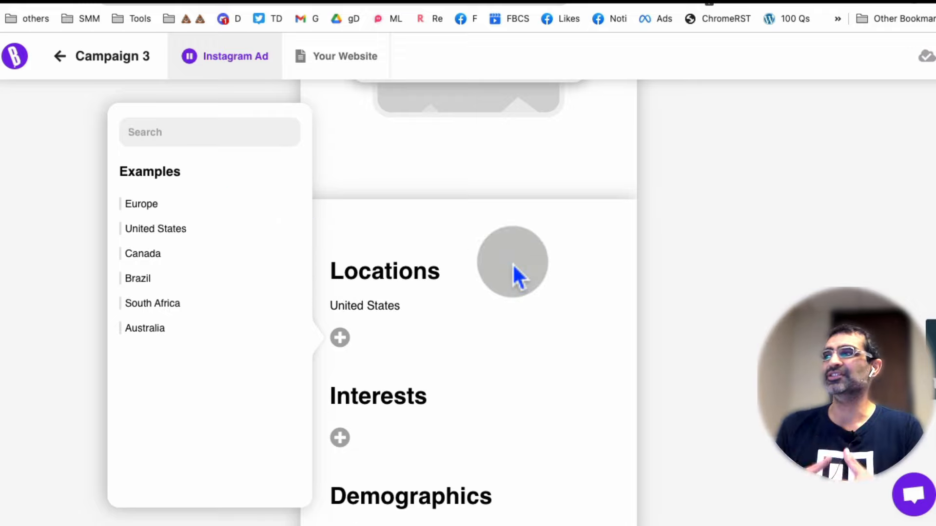
left_click(513, 263)
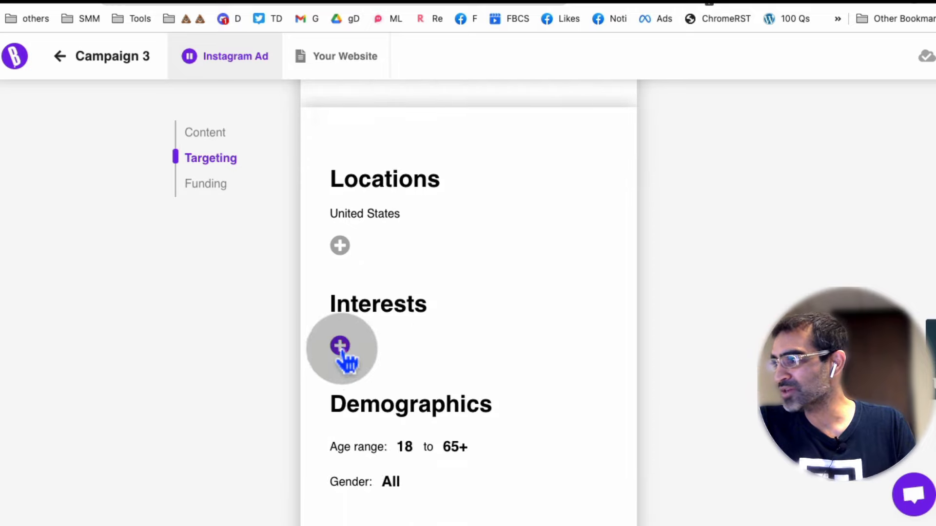
Add the suggested interests Movie Lovers and Lovers (TV series), plus TV reality shows found by searching for "tv"
left_click(340, 346)
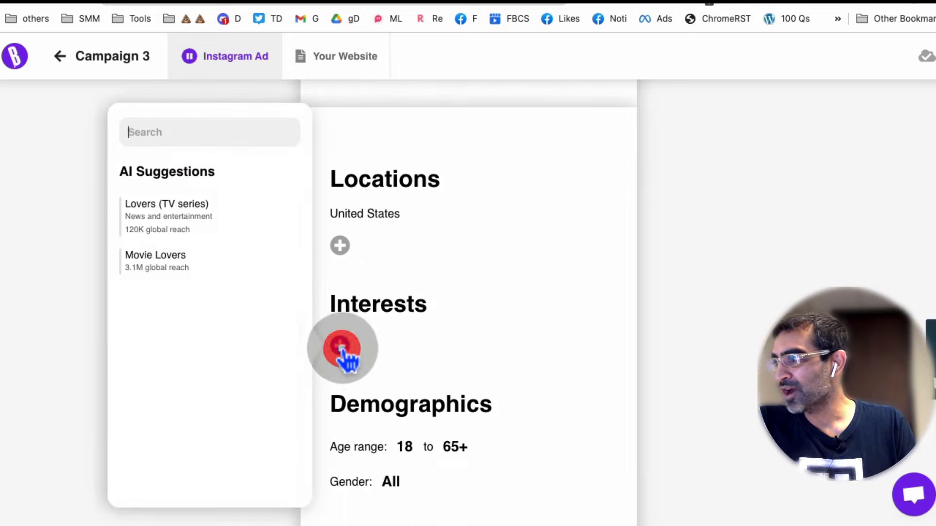
left_click(194, 269)
left_click(200, 230)
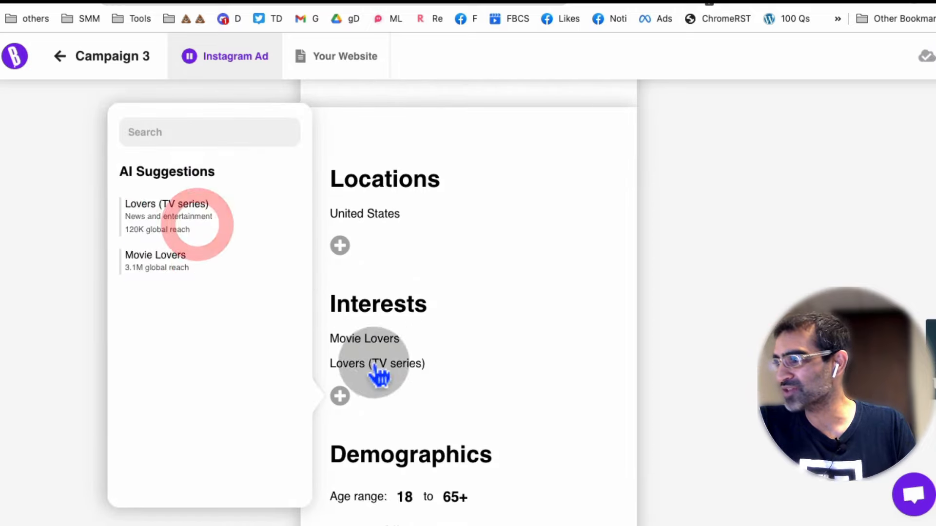
left_click(203, 132)
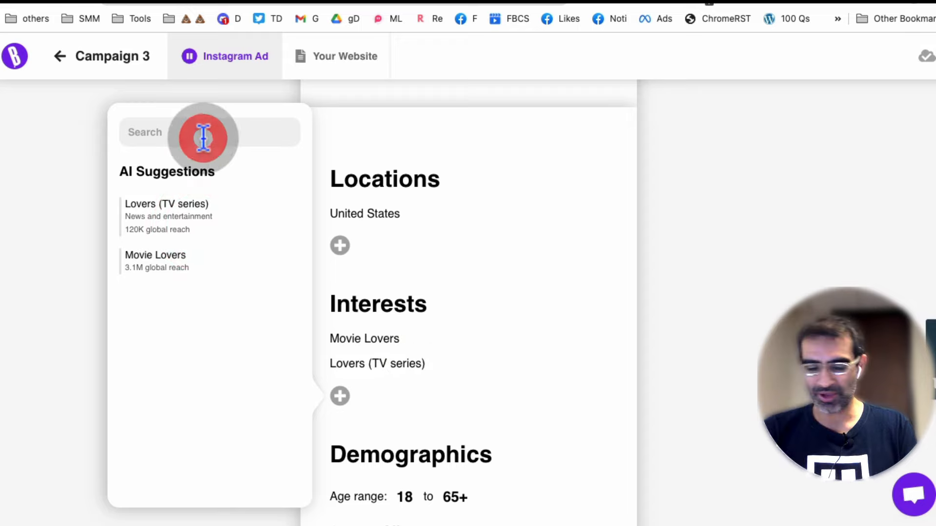
type("tv")
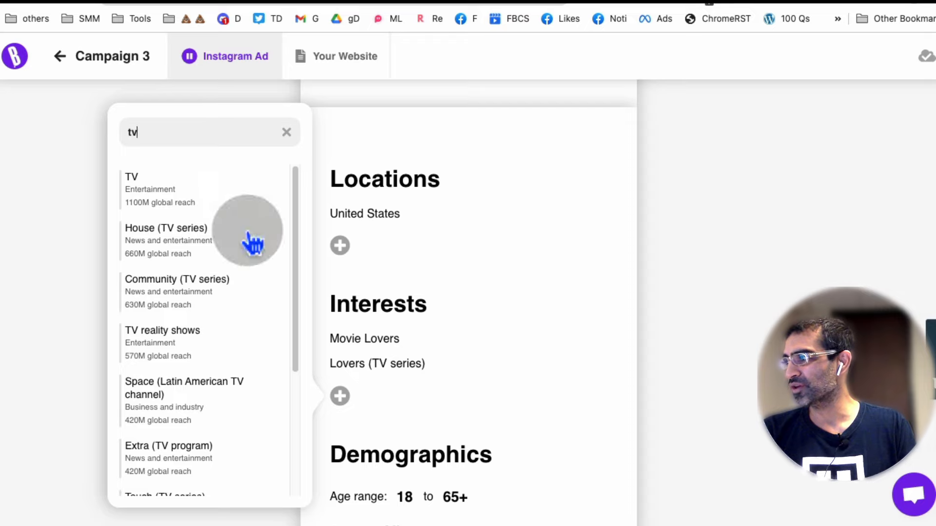
left_click(224, 345)
left_click(741, 293)
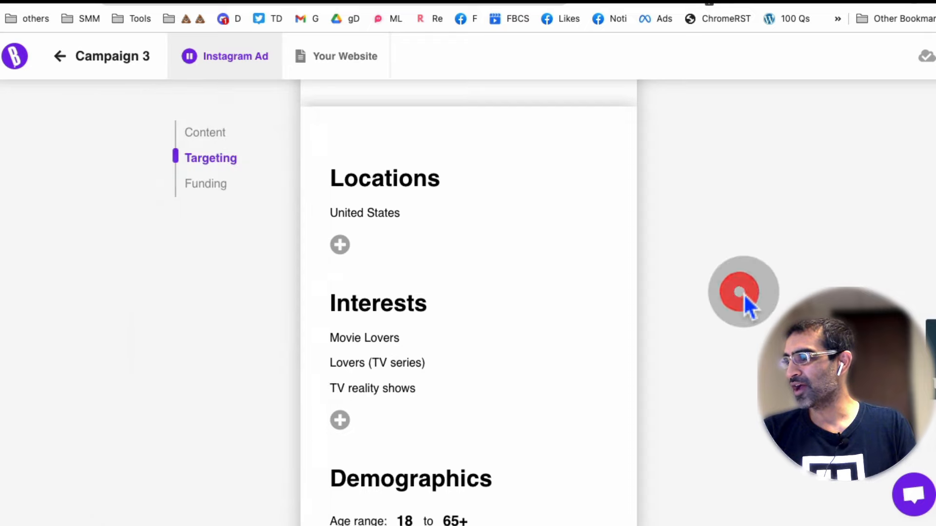
Set the target demographic's age range to 20 to 45
scroll(387, 356, "down", 5)
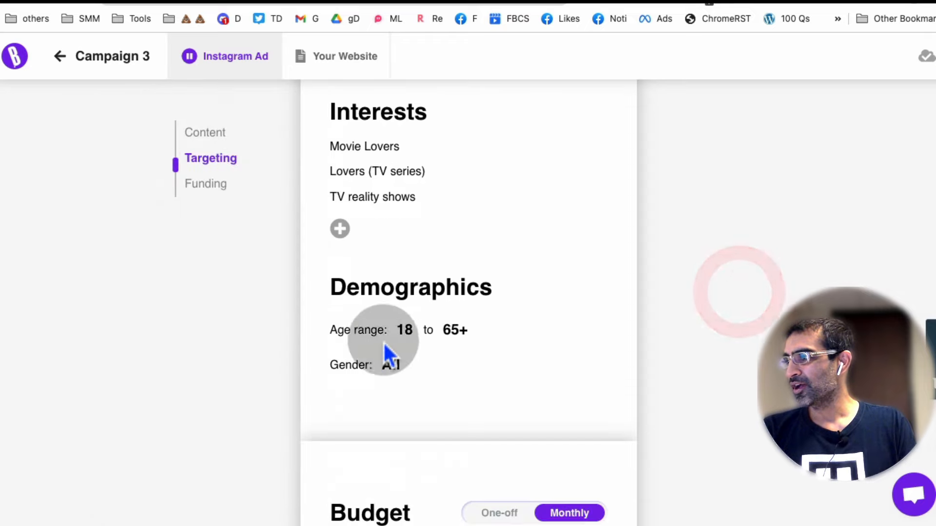
left_click(408, 318)
scroll(420, 451, "down", 2)
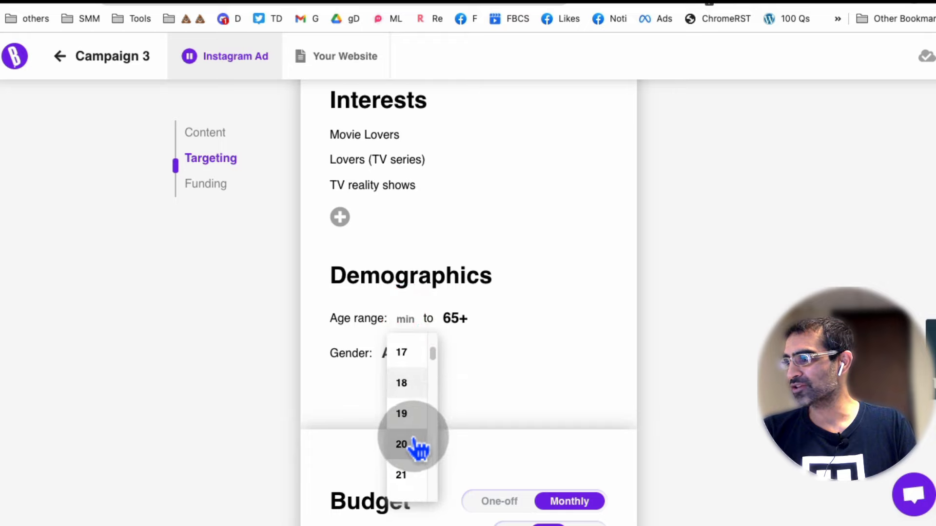
left_click(418, 443)
left_click(454, 318)
scroll(443, 411, "down", 13)
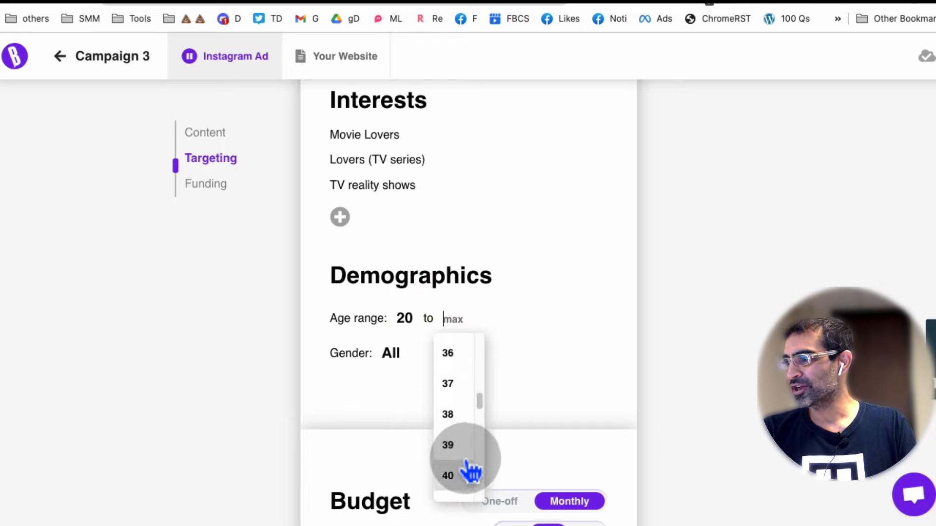
left_click(453, 465)
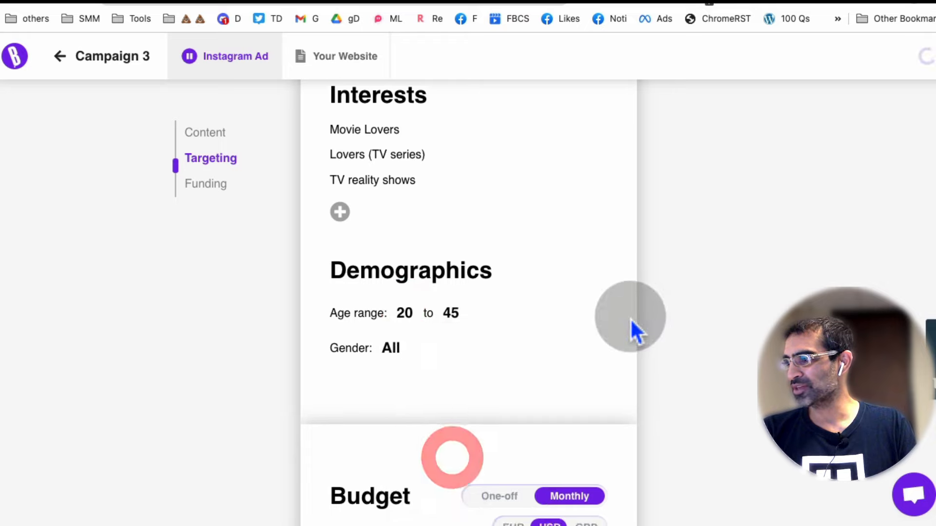
Set the ad's monthly budget to US$ 150
scroll(631, 328, "down", 4)
left_click(538, 362)
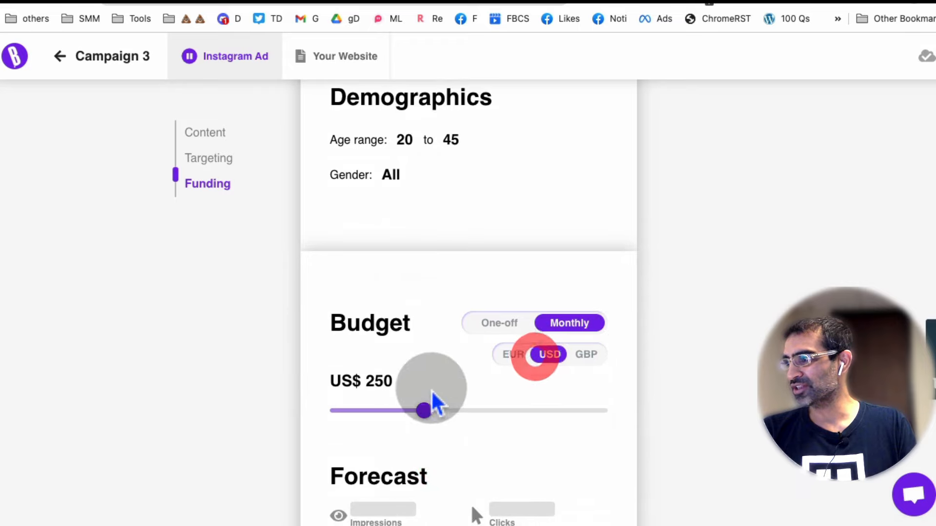
left_click_drag(424, 410, 377, 411)
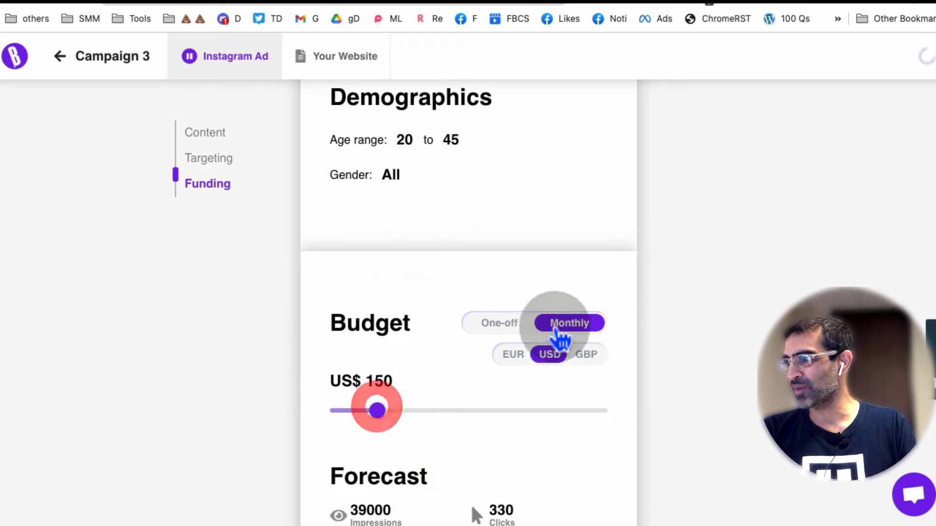
Switch the ad's budget to a one-off payment of US$ 100 over 7 days
left_click(500, 324)
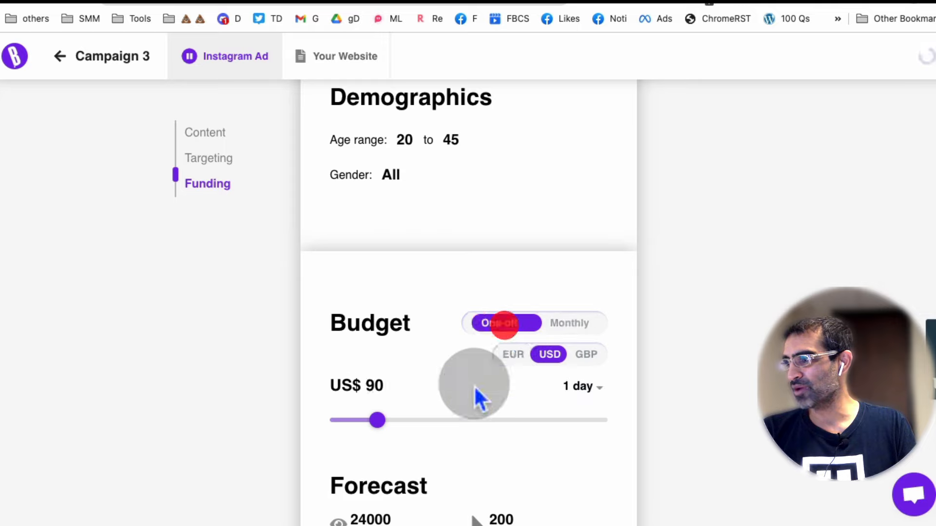
left_click(379, 418)
left_click(593, 385)
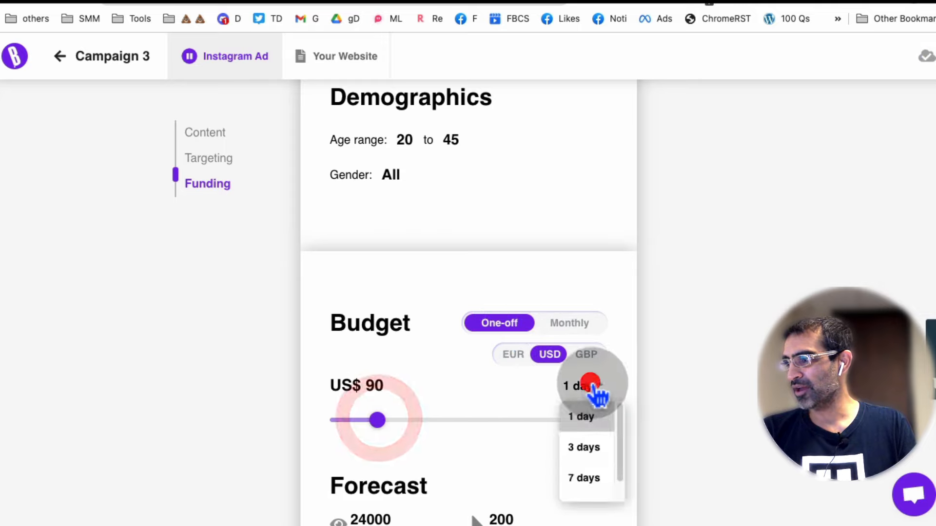
left_click(592, 478)
mouse_move(378, 422)
left_mouse_down()
mouse_move(415, 422)
mouse_move(394, 428)
left_mouse_up()
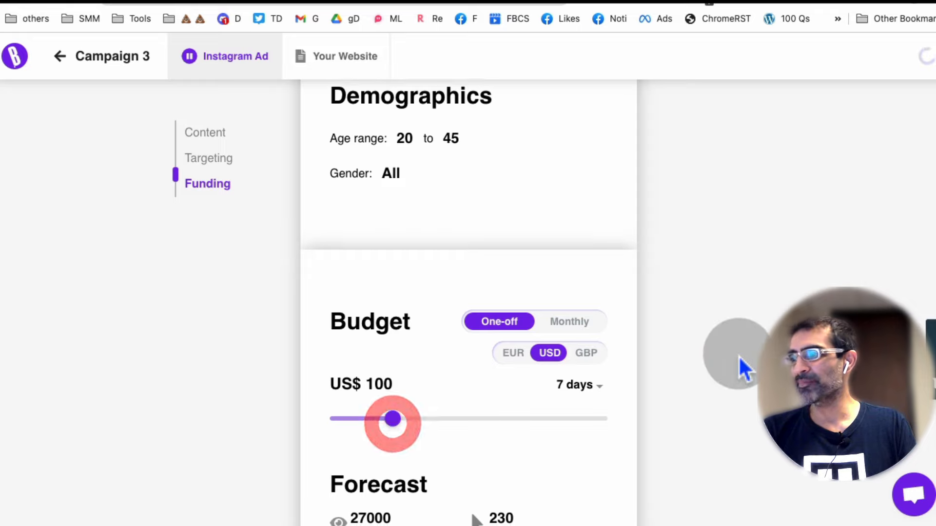
Review the ad's forecast, Instagram launch options and targeting settings before payment
scroll(739, 356, "down", 3)
scroll(741, 356, "down", 2)
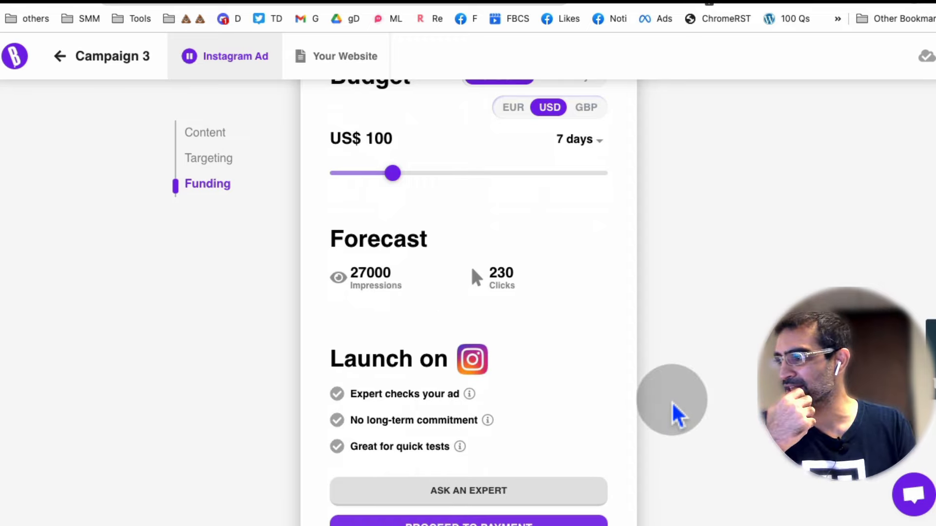
scroll(673, 411, "down", 2)
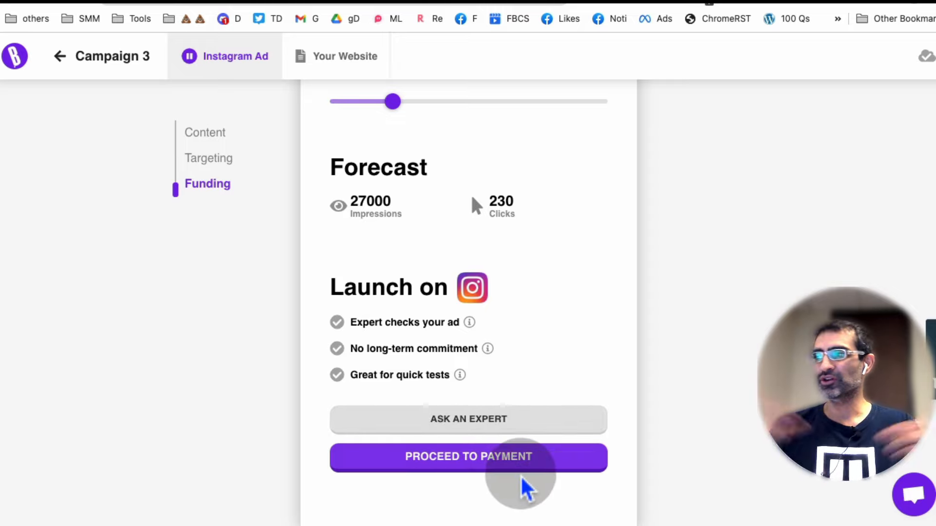
scroll(522, 476, "up", 20)
scroll(564, 192, "down", 20)
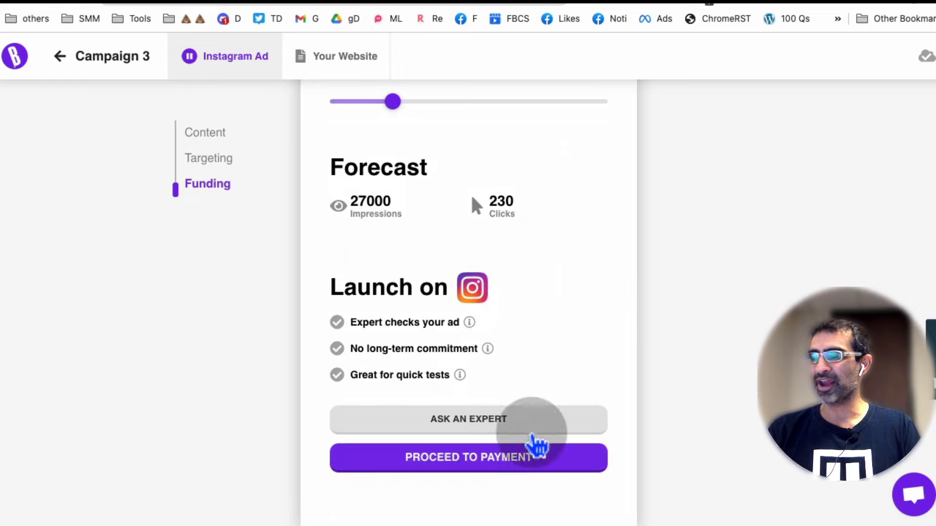
scroll(762, 335, "up", 10)
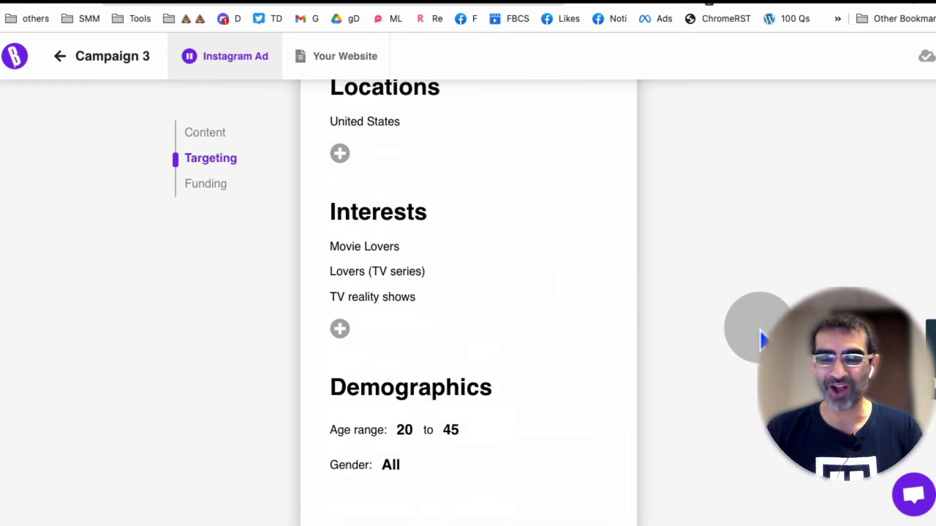
scroll(763, 340, "down", 10)
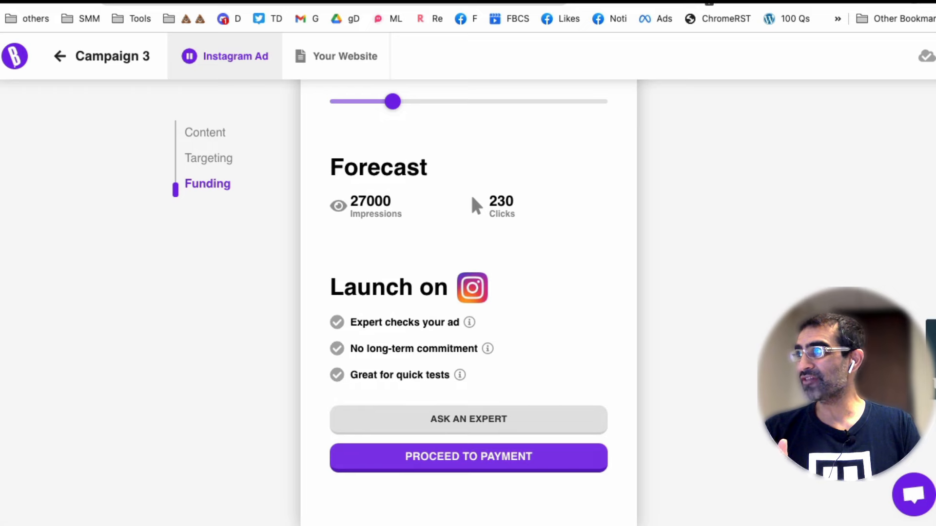